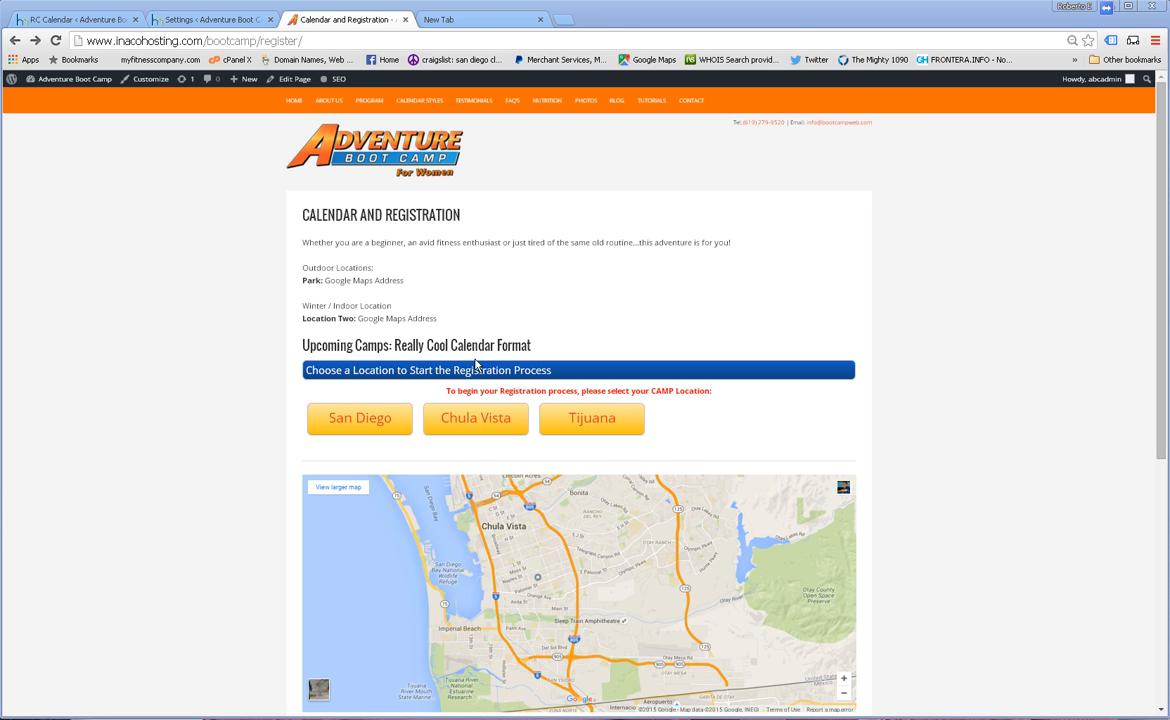
View the San Diego camp schedule on the public Calendar and Registration page.
key("ctrl+plus")
key("ctrl+plus")
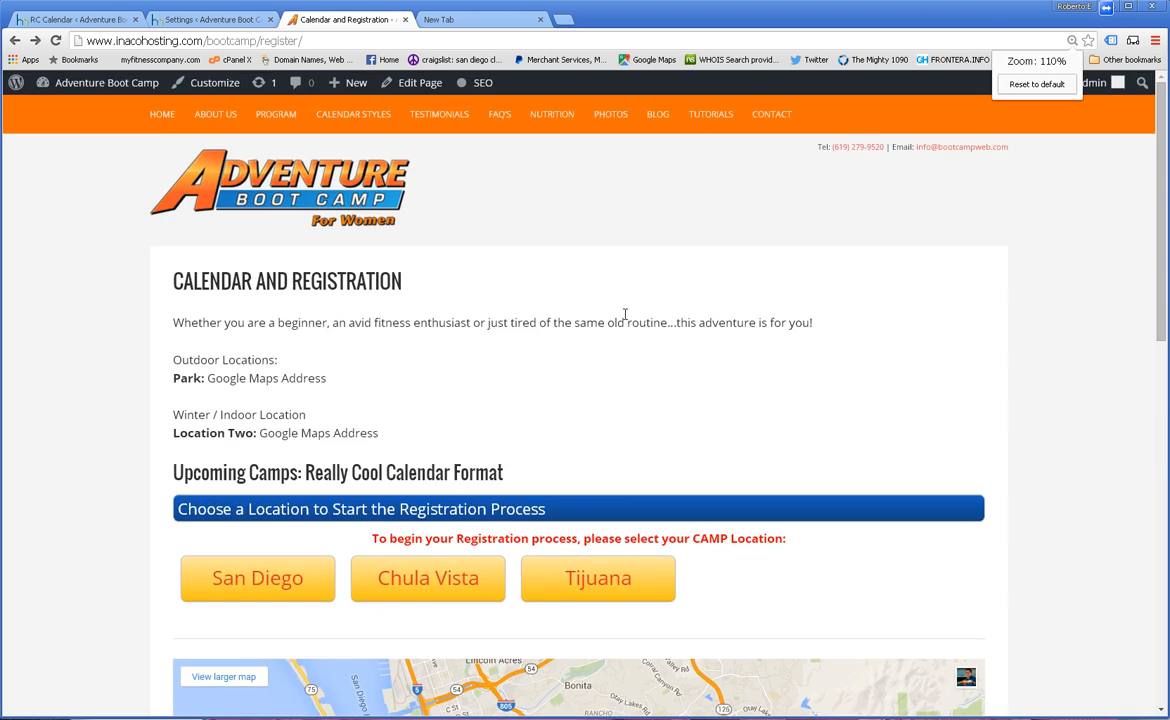
scroll(380, 410, "down", 1)
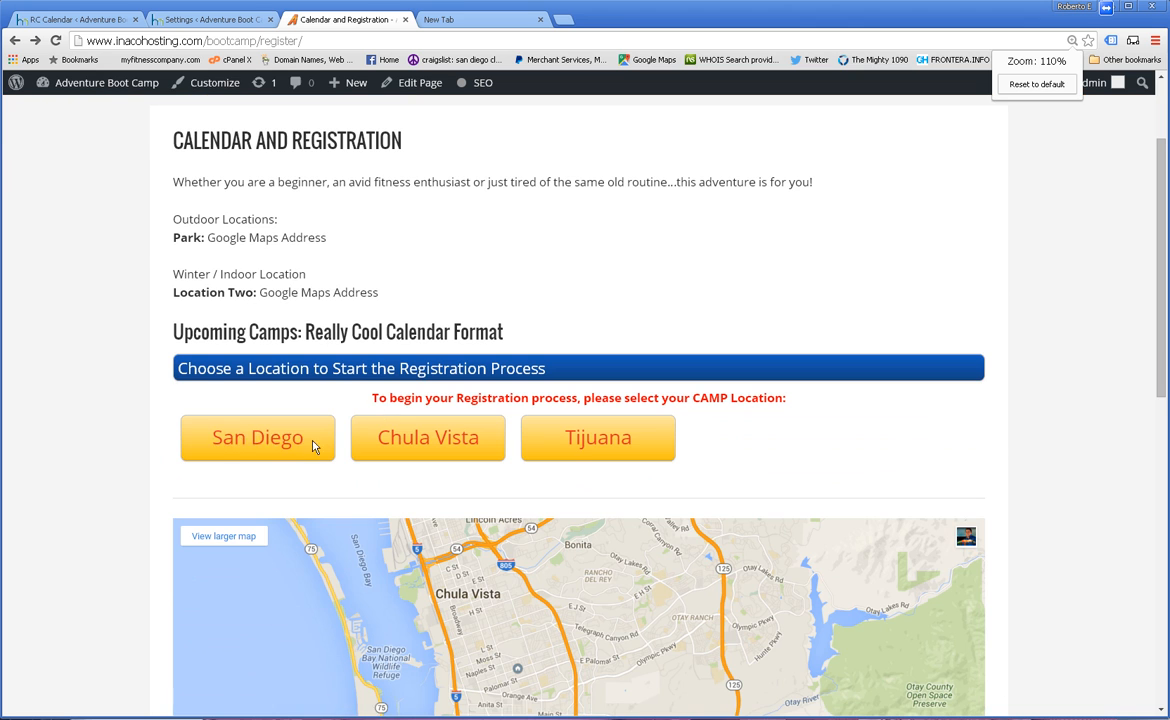
left_click(259, 442)
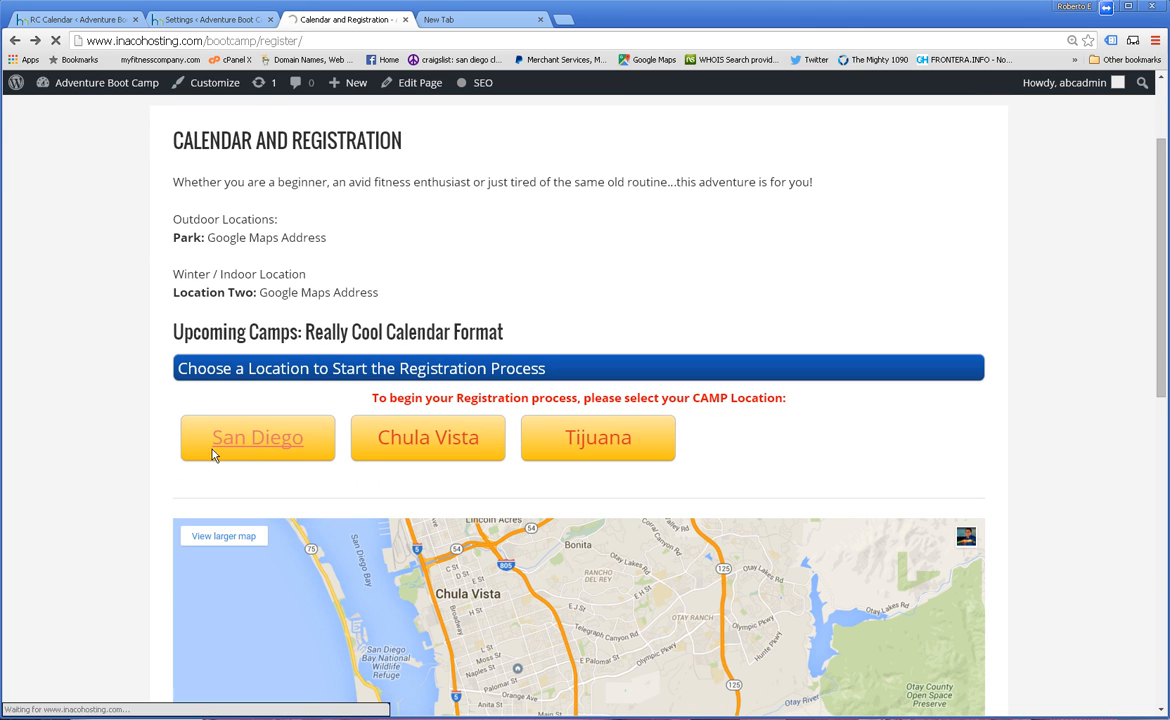
scroll(553, 416, "down", 1)
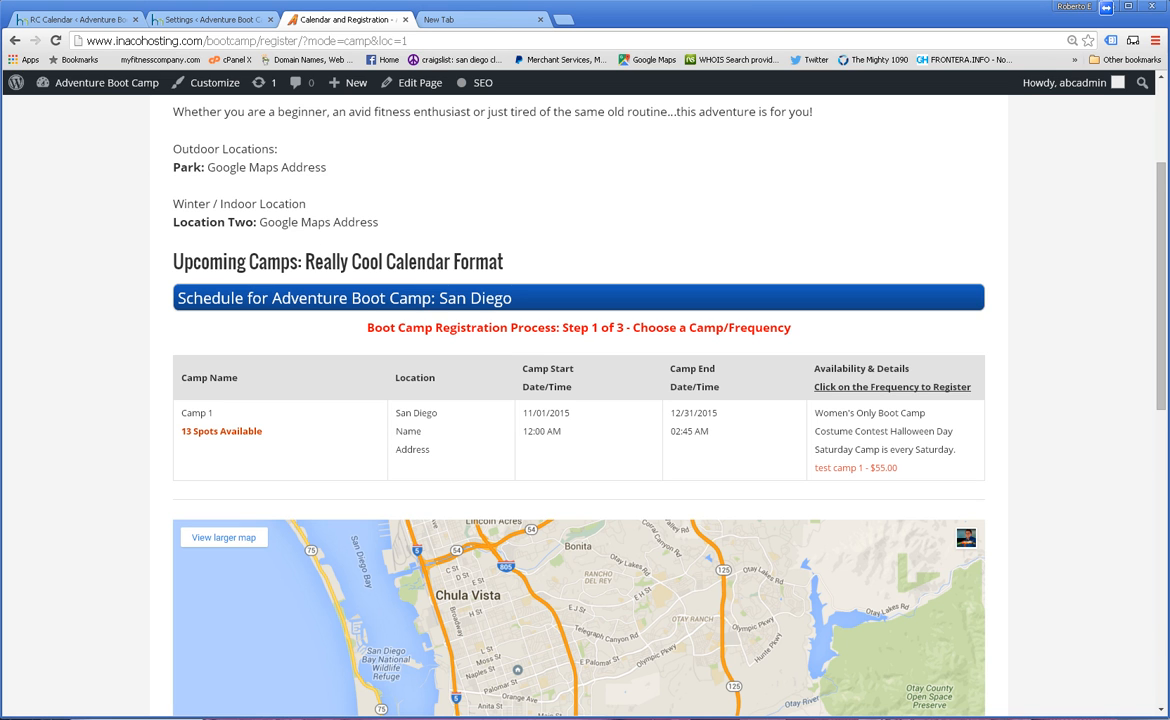
In the RC Calendar settings, enable the Custom Questions section and disable the Simple Medical History Questionnaire.
left_click(91, 20)
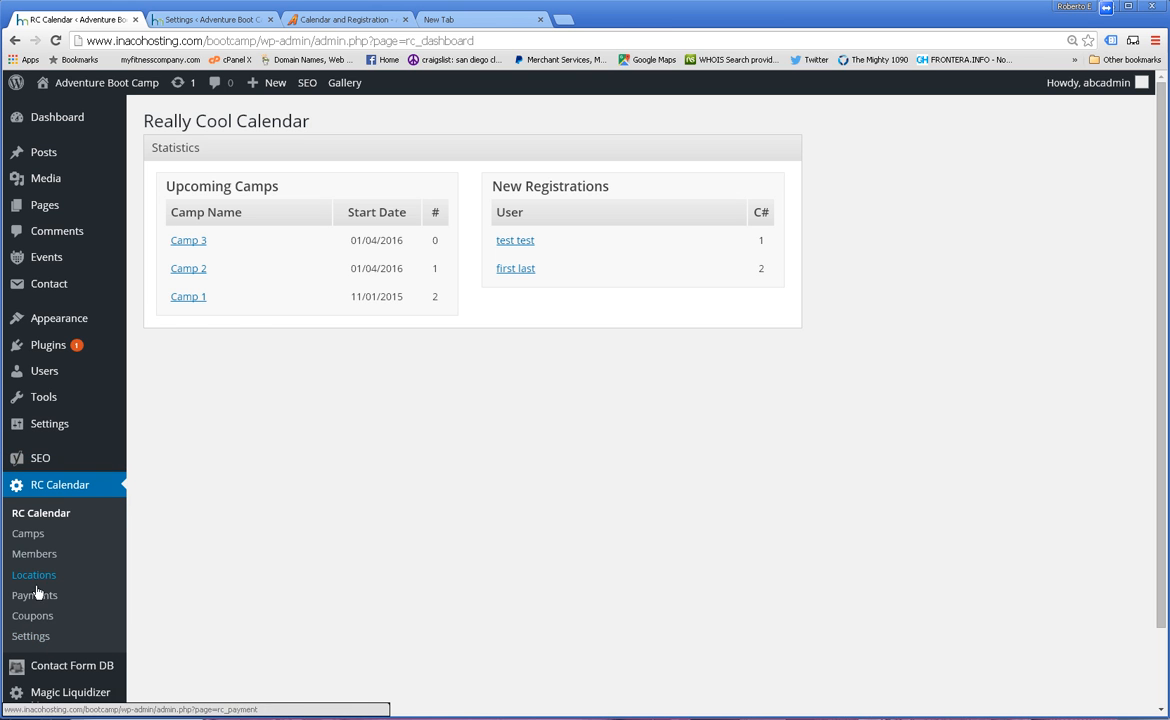
left_click(38, 641)
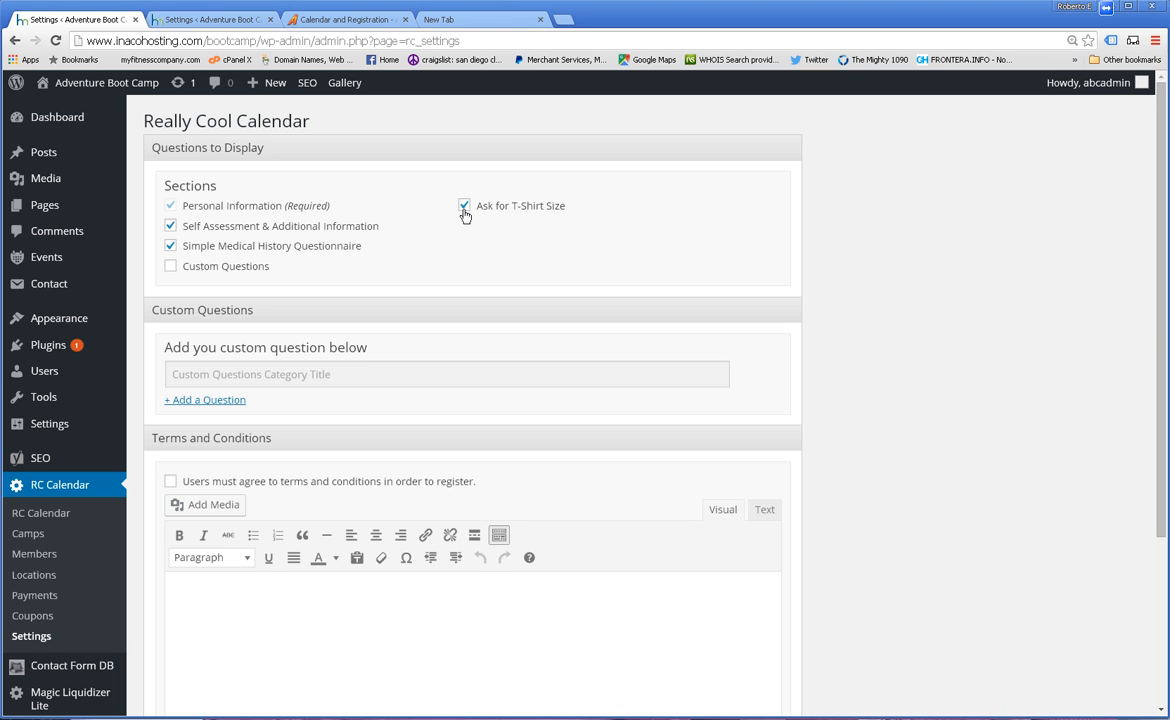
left_click(171, 247)
left_click(171, 247)
left_click(171, 267)
left_click(168, 246)
left_click(262, 373)
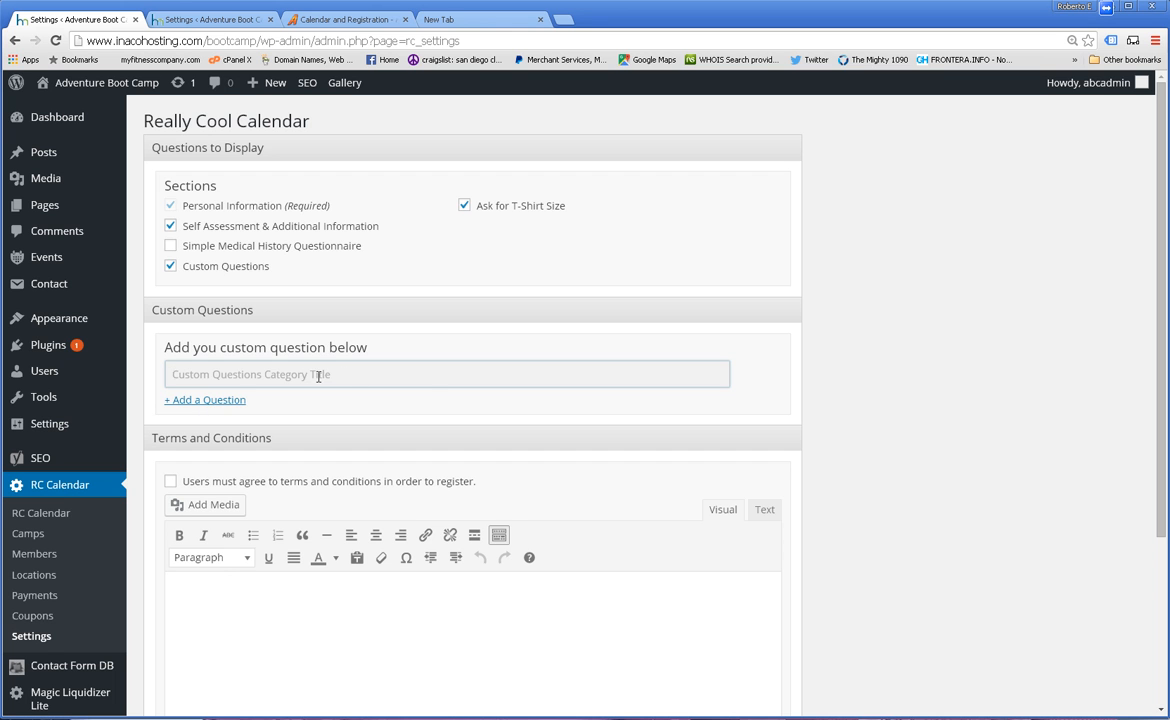
Require users to agree to terms and conditions in order to register.
scroll(736, 372, "down", 3)
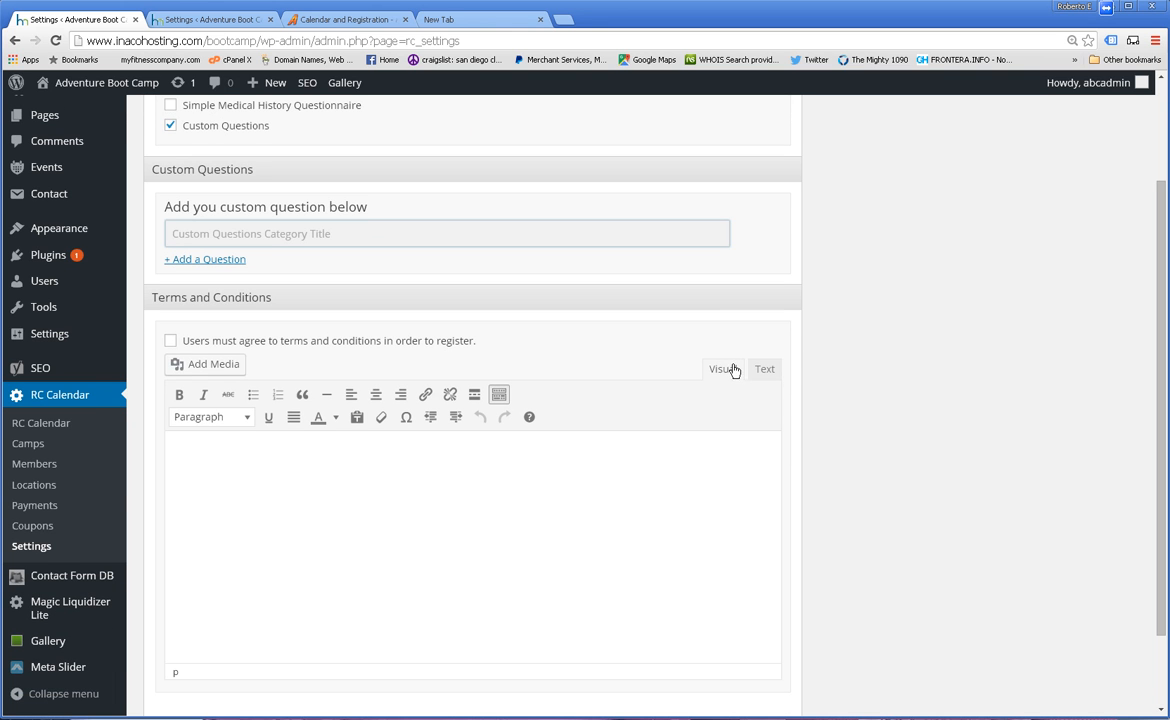
left_click(170, 341)
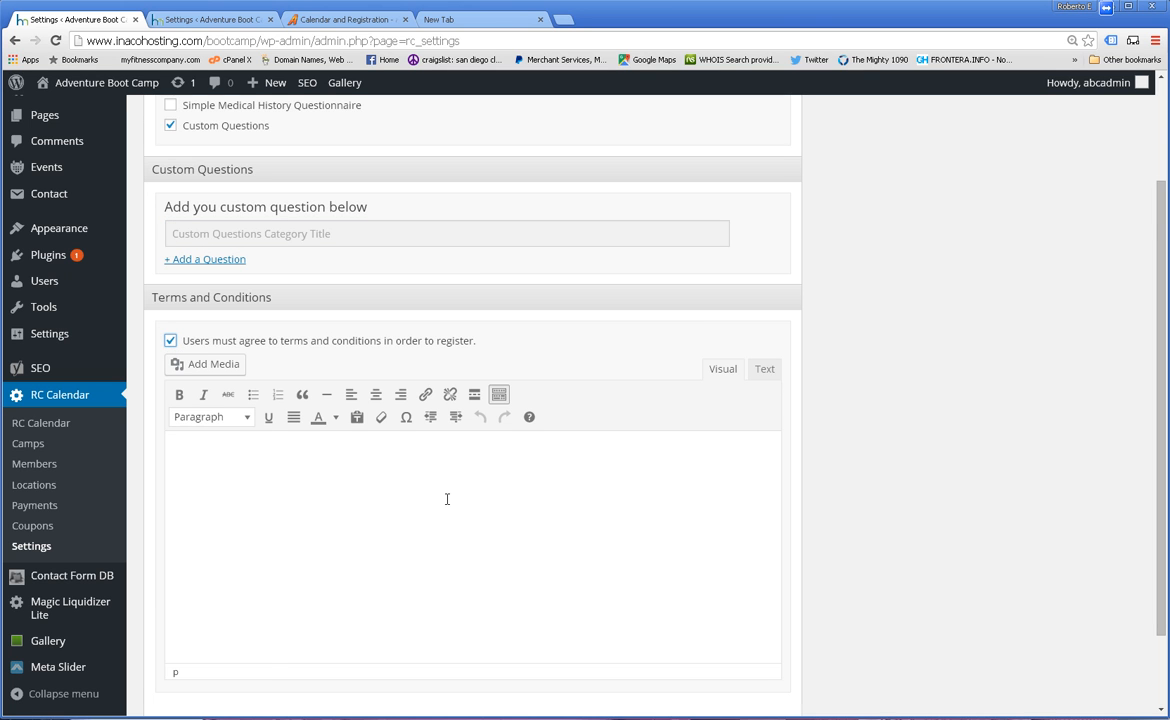
scroll(420, 492, "down", 2)
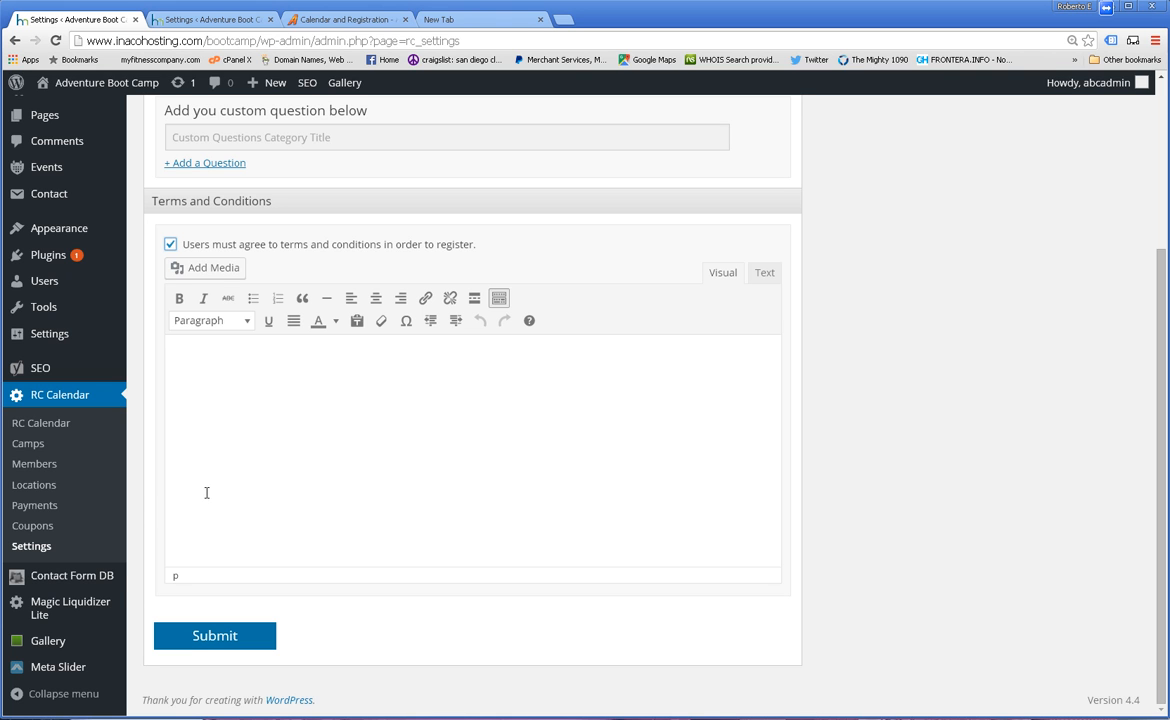
Open the RC Calendar payments and set the new payment's type to PayPal, leaving its name and description empty.
left_click(46, 507)
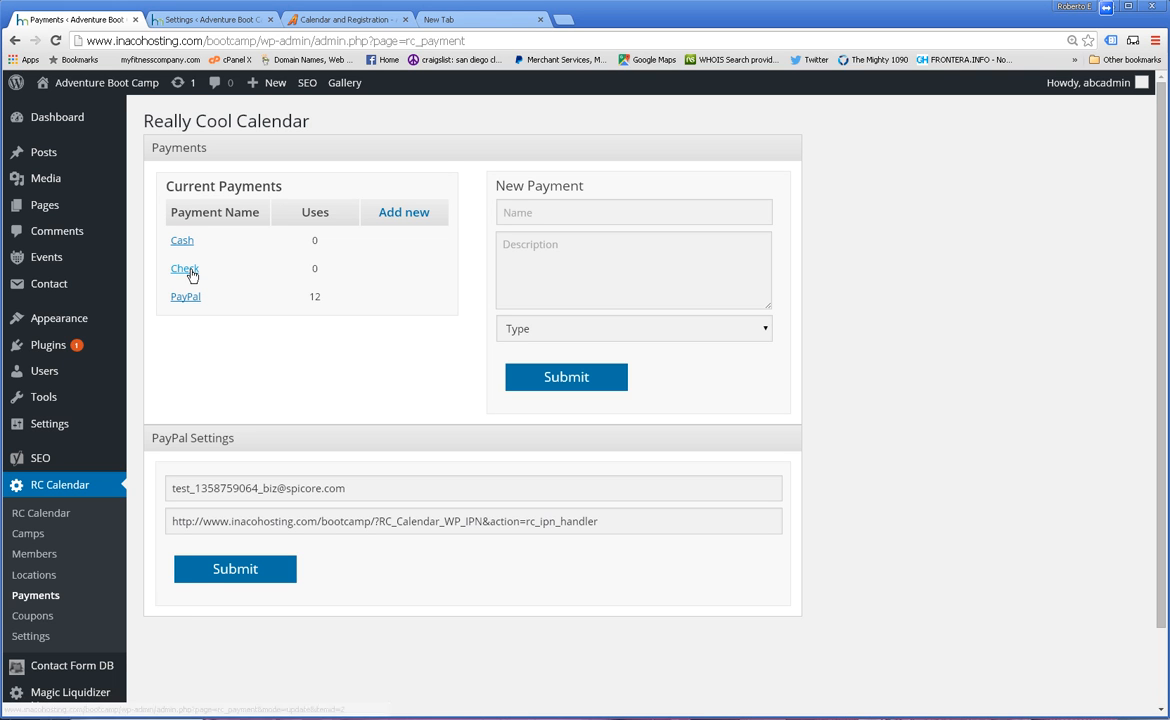
left_click(547, 209)
left_click(532, 248)
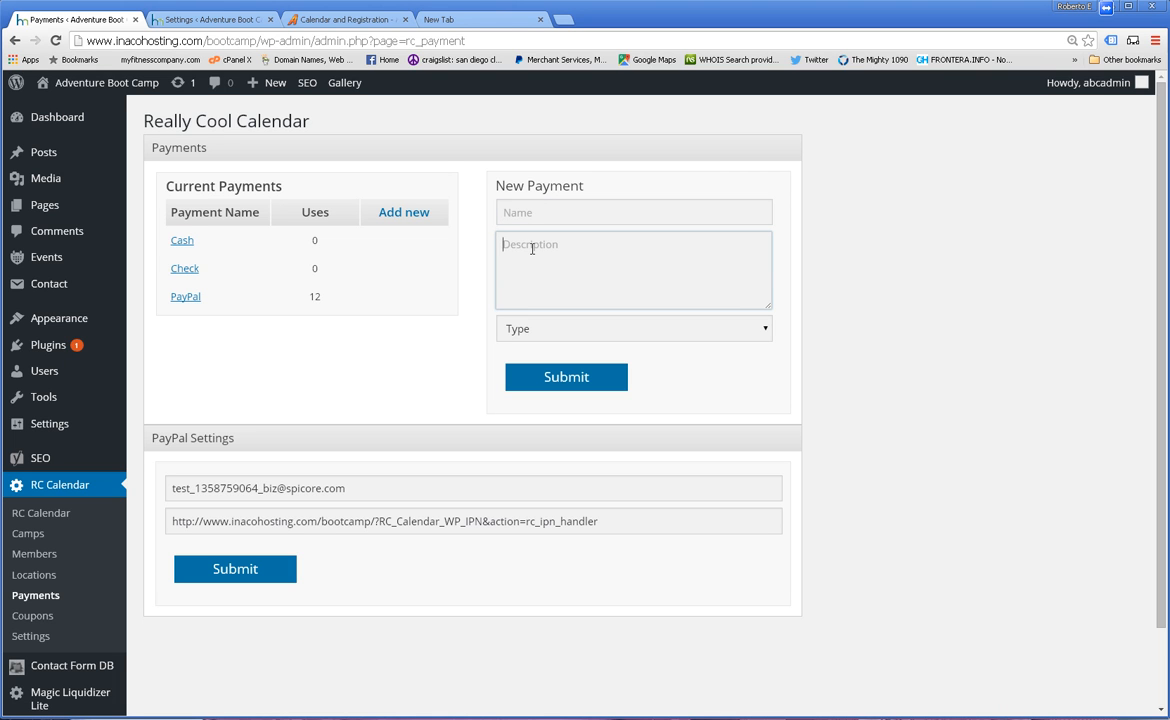
left_click(594, 334)
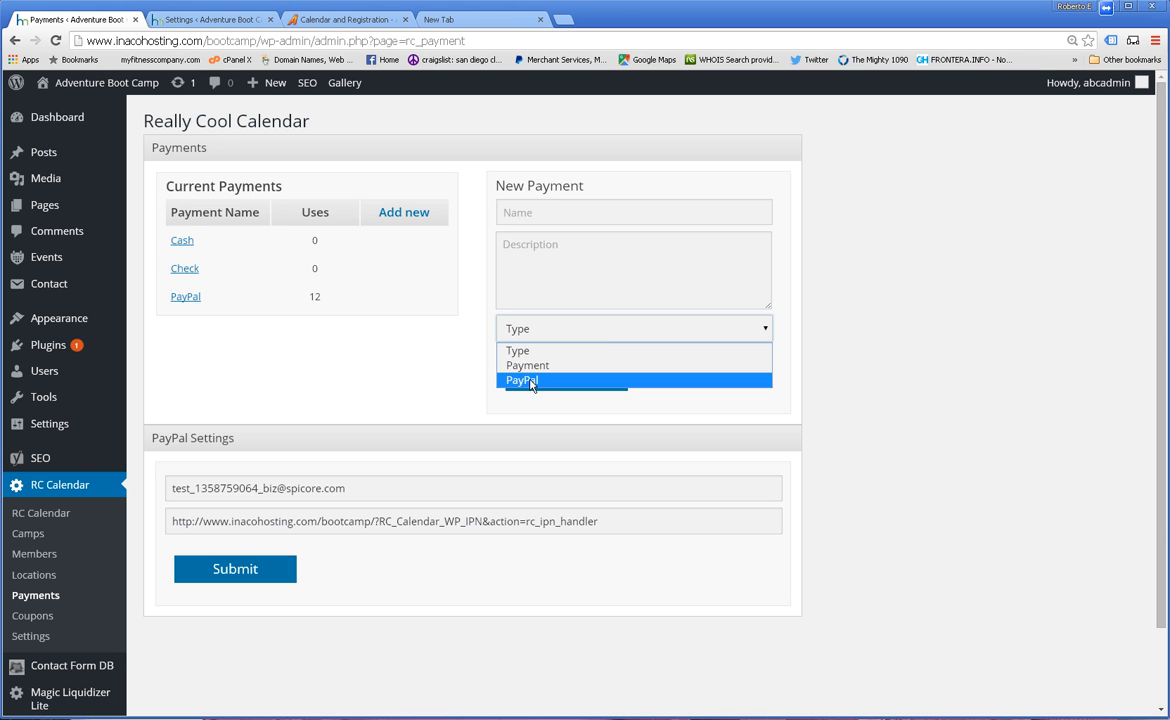
left_click(531, 382)
Clear the PayPal email in the PayPal settings.
scroll(458, 372, "down", 1)
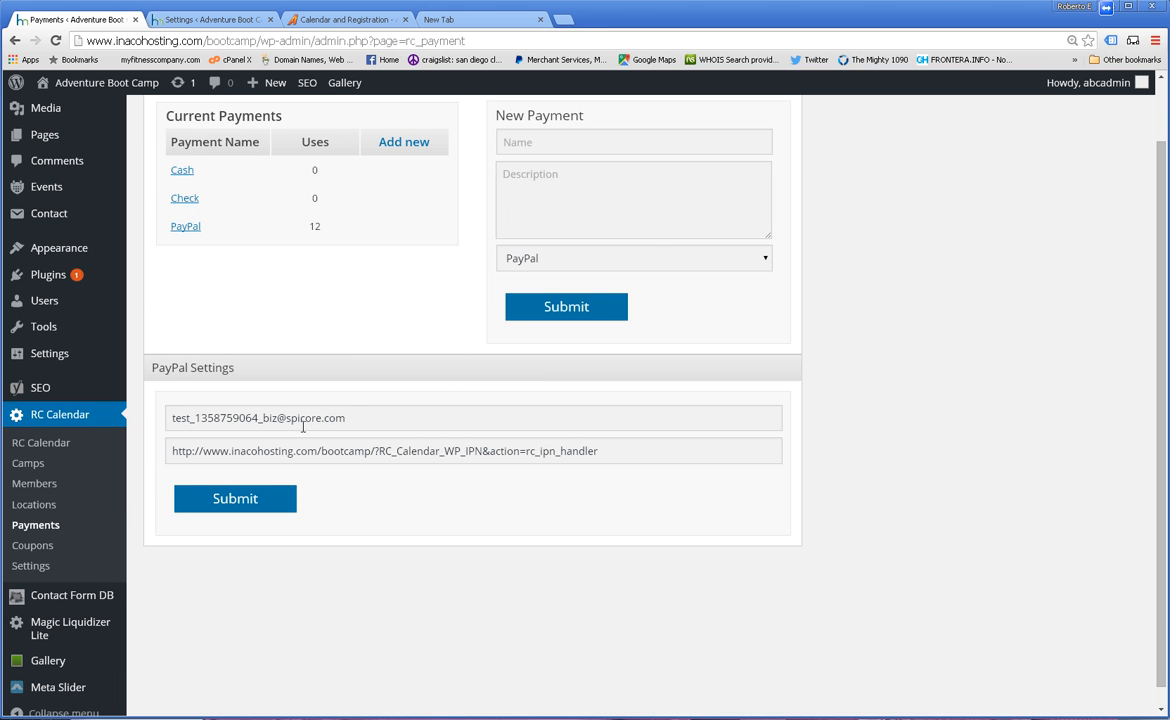
left_click_drag(347, 418, 158, 419)
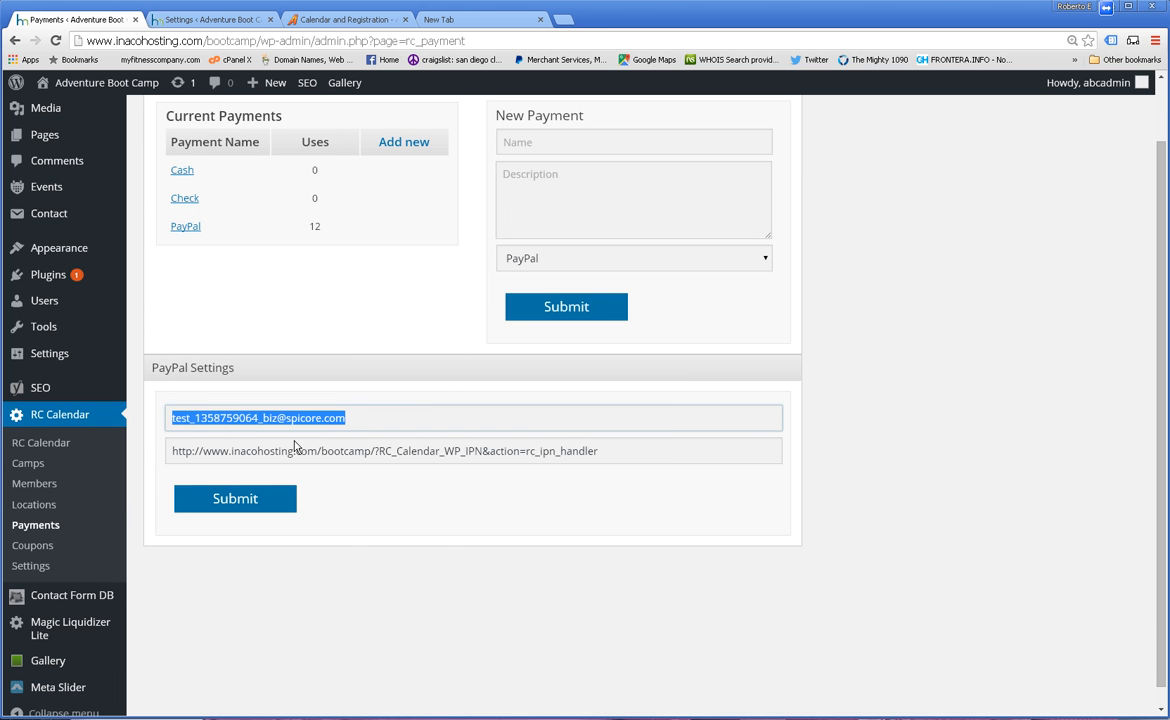
key("BackSpace")
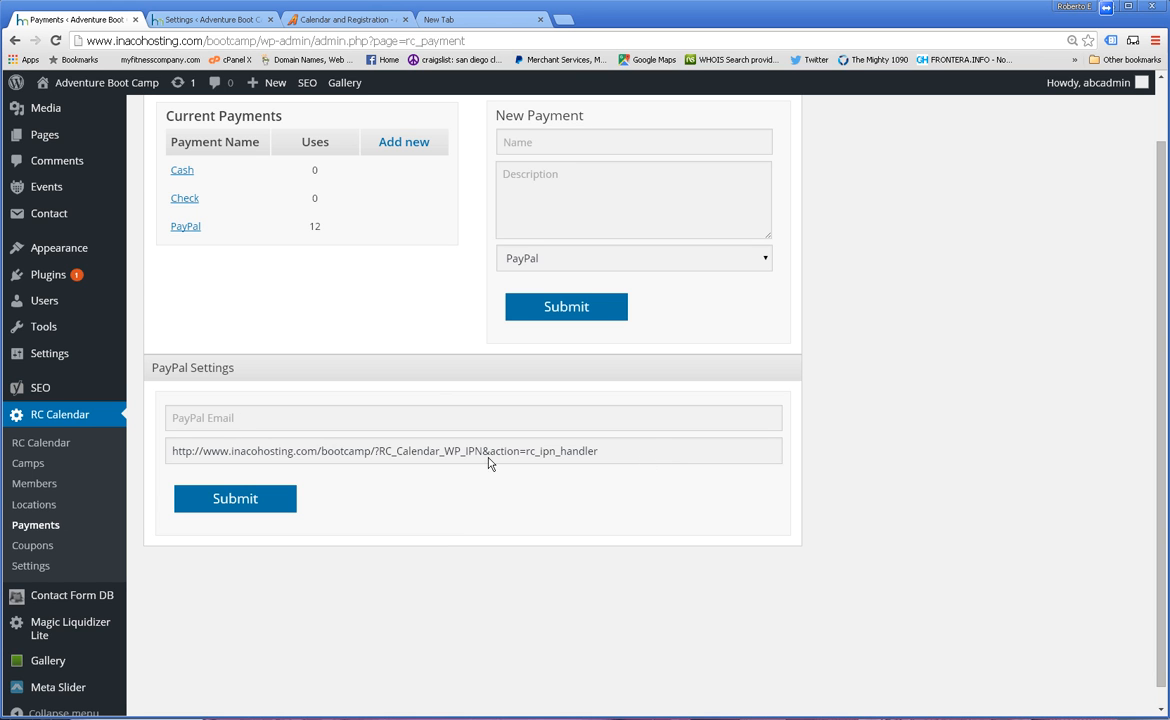
Examine the IPN handler URL and the email field in the PayPal settings.
left_click_drag(640, 457, 172, 451)
left_click(30, 565)
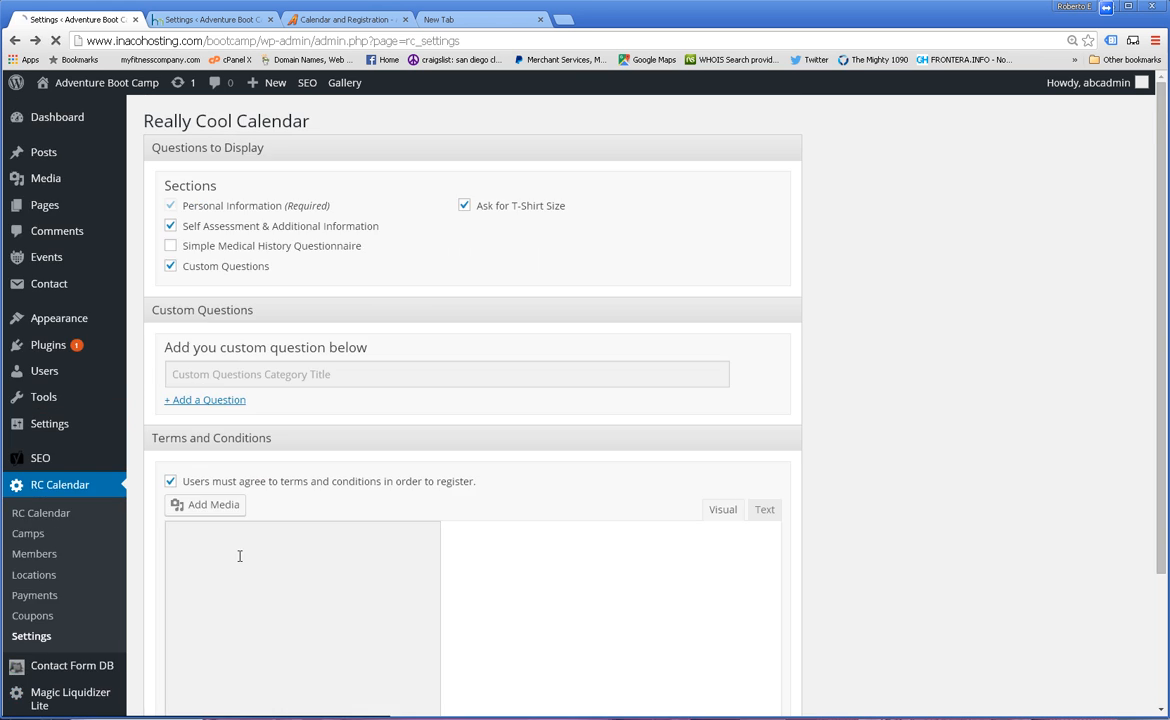
scroll(270, 564, "down", 3)
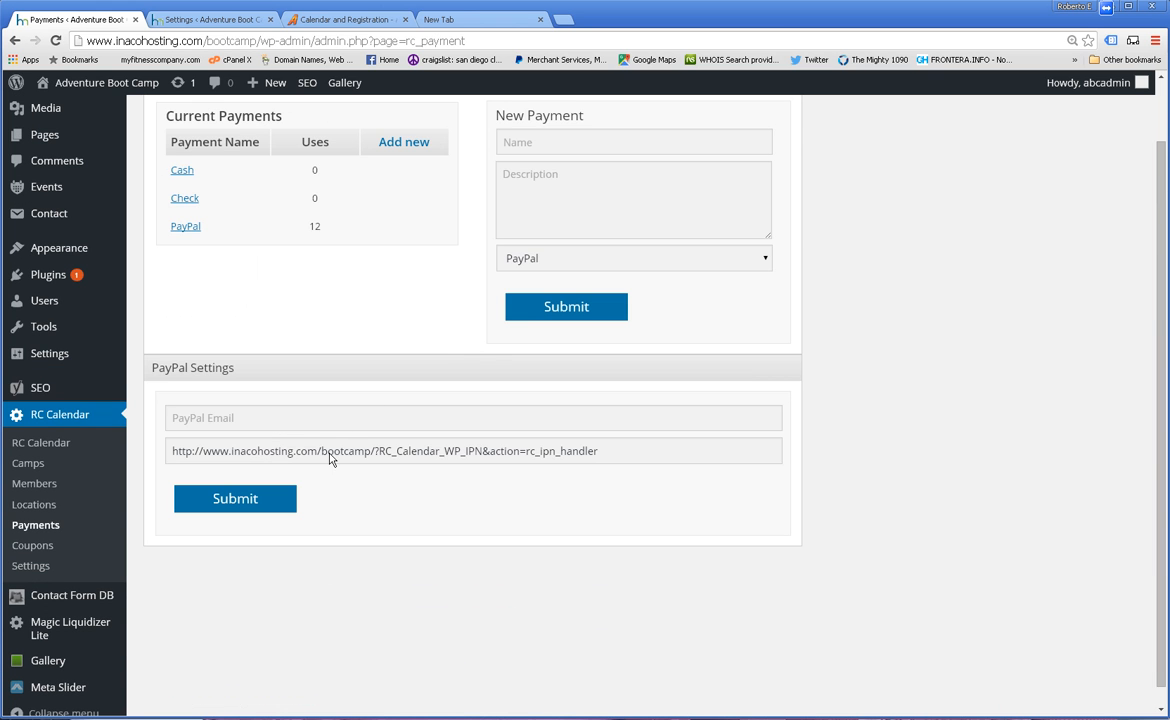
double_click(334, 452)
triple_click(355, 452)
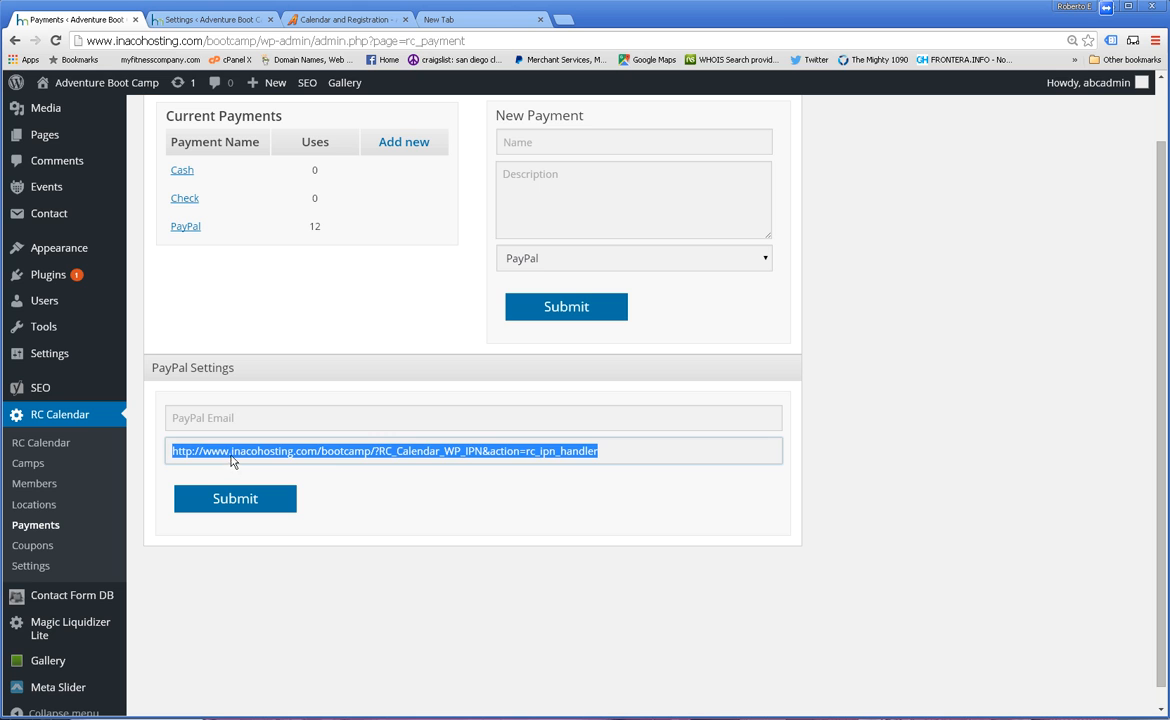
left_click(207, 421)
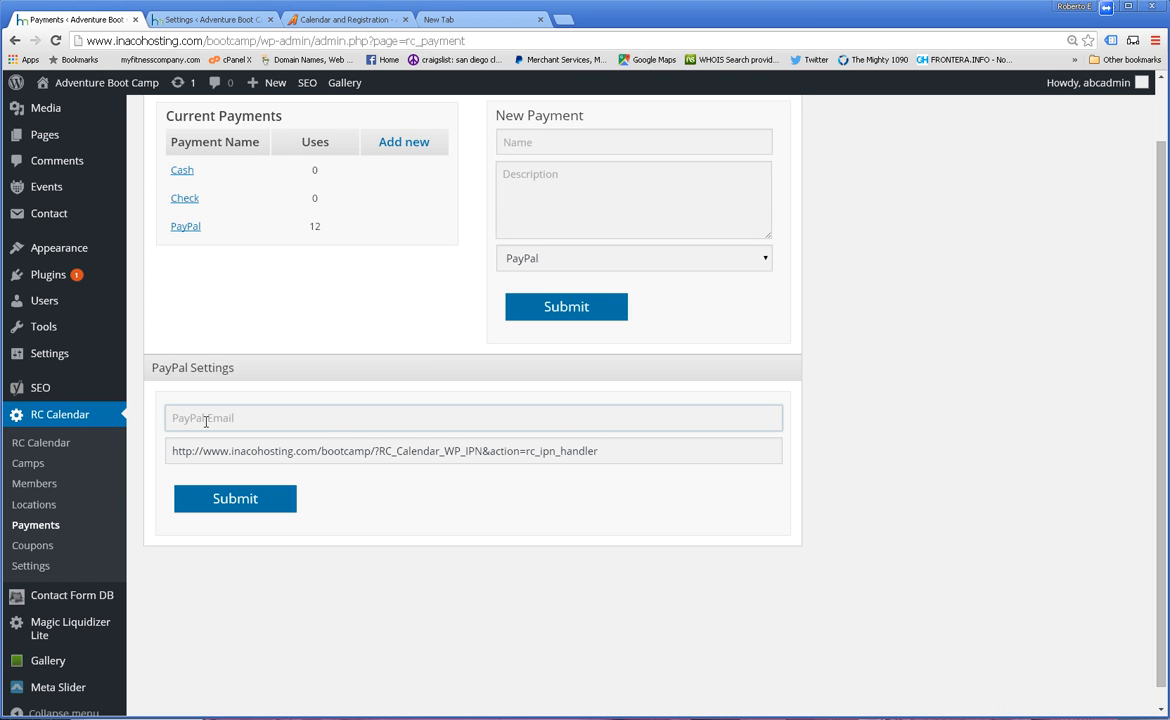
Open the RC Calendar locations and examine the name and description fields for a new location.
left_click(36, 506)
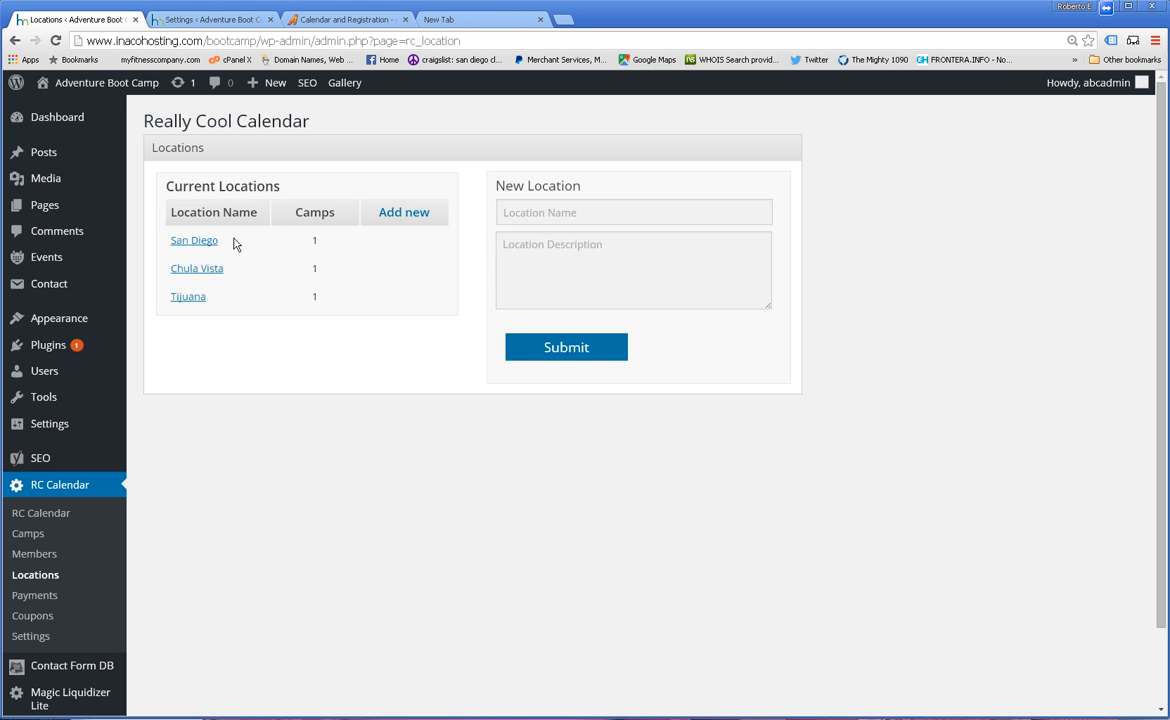
left_click(581, 217)
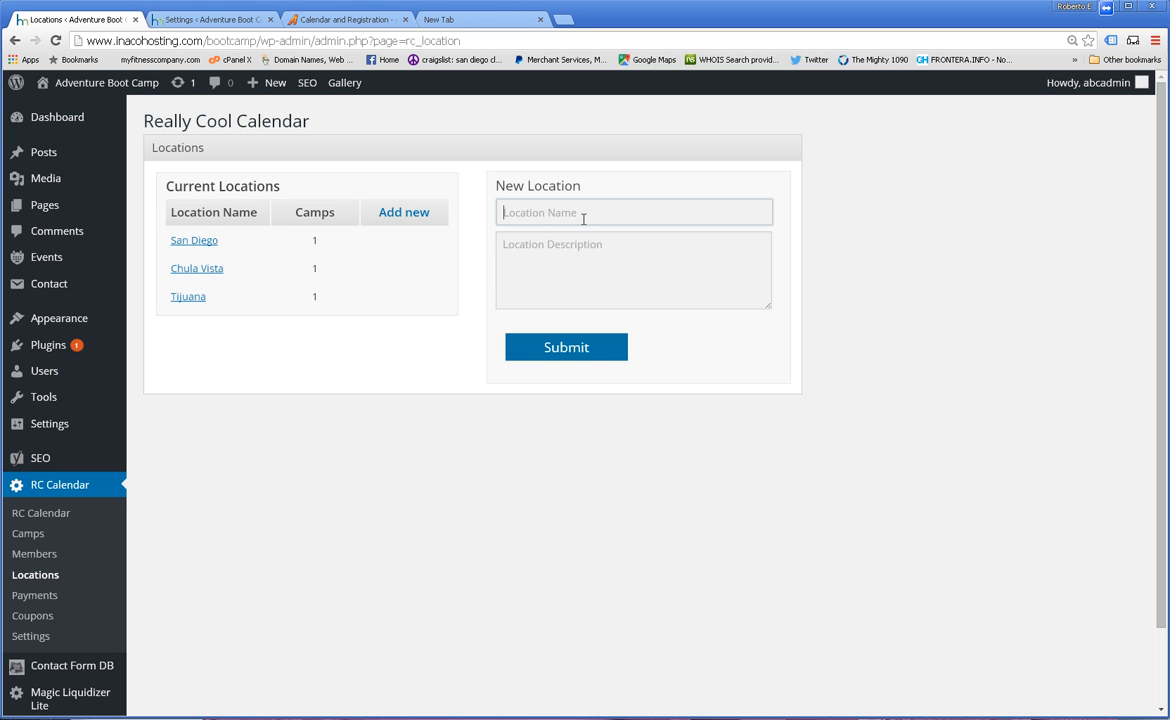
left_click(537, 247)
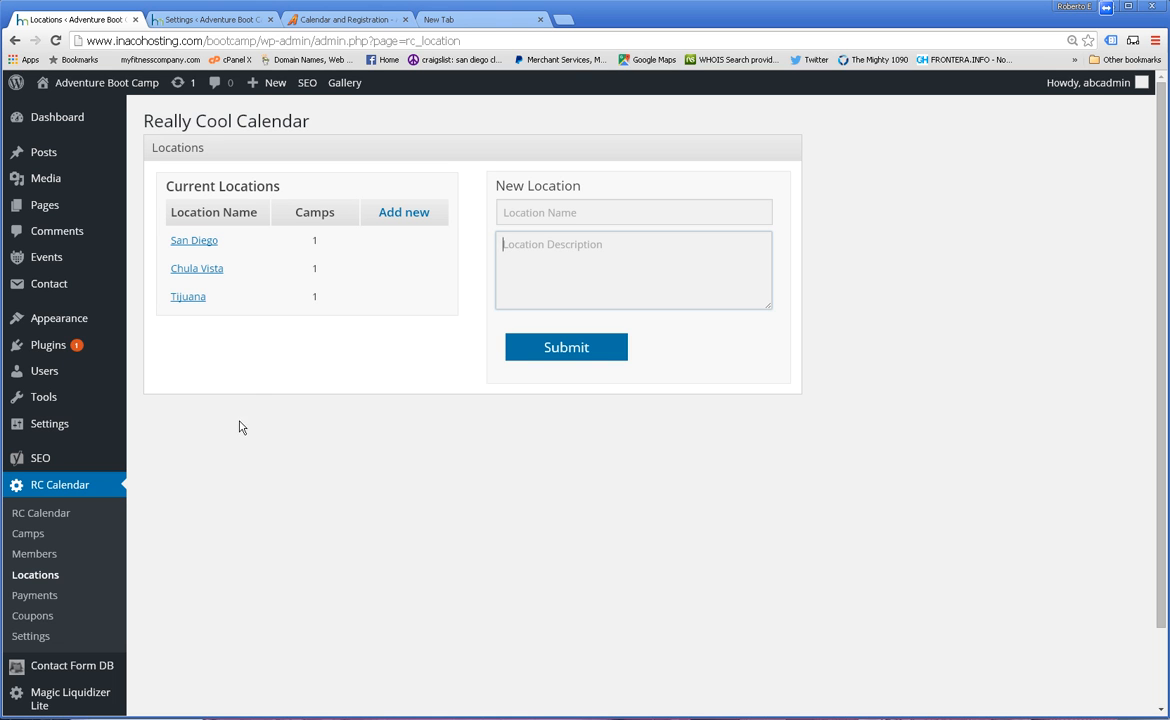
Open Camp 1 from the RC Calendar's list of upcoming camps for editing.
left_click(22, 539)
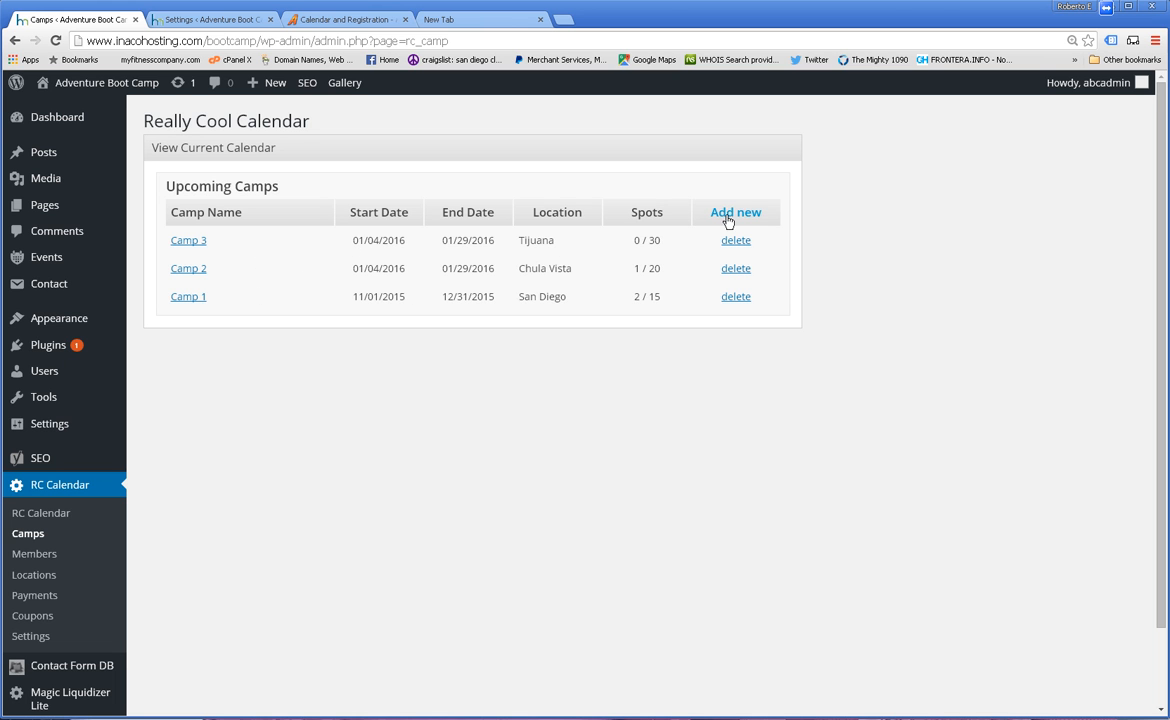
key("ctrl+plus")
key("ctrl+plus")
key("ctrl+plus")
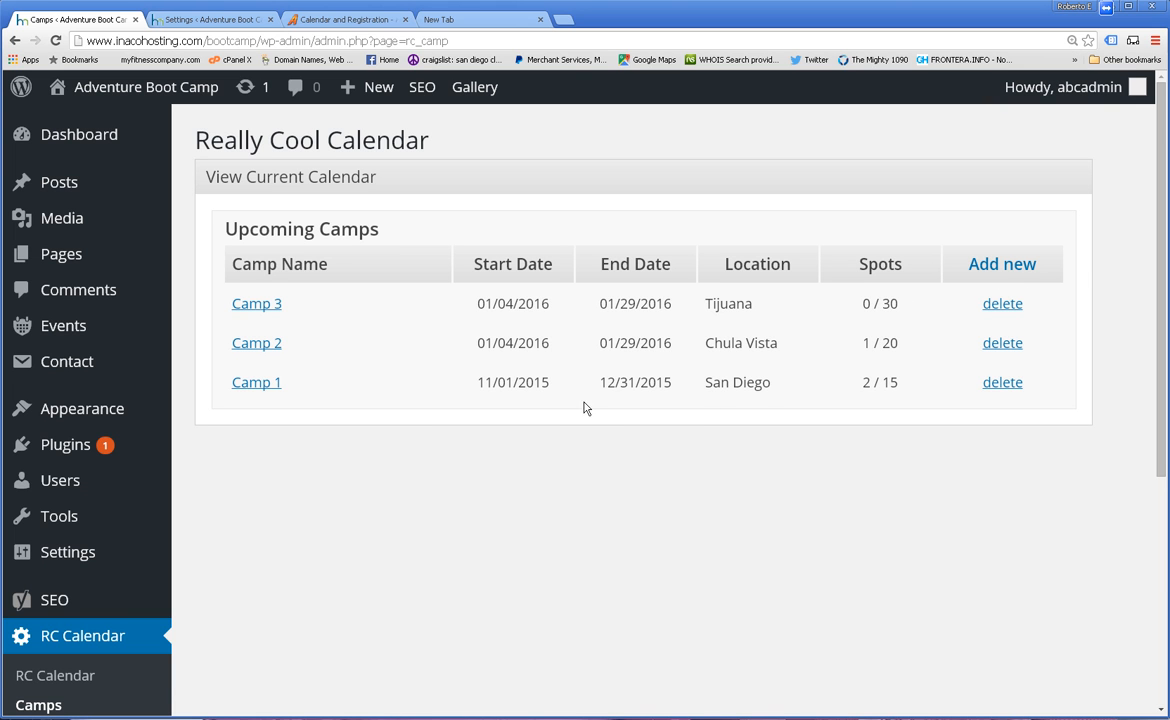
left_click(266, 386)
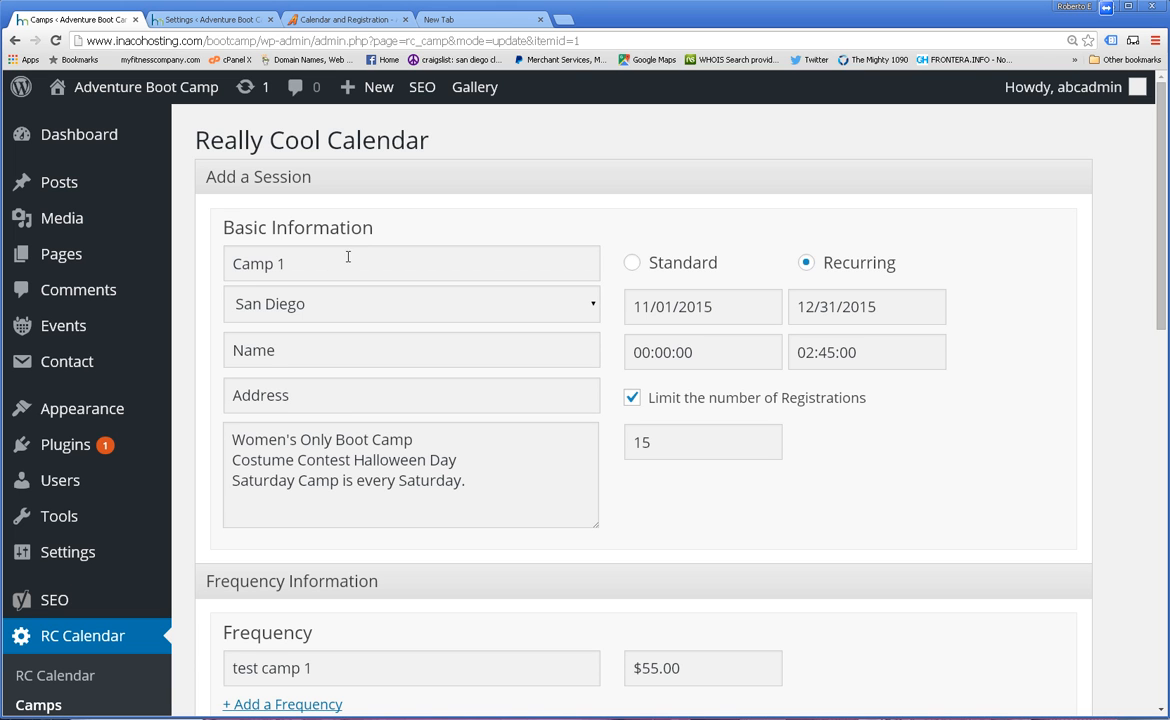
Try the Standard session type for Camp 1, return it to Recurring, and inspect the start and end date calendars.
left_click(368, 305)
left_click(338, 357)
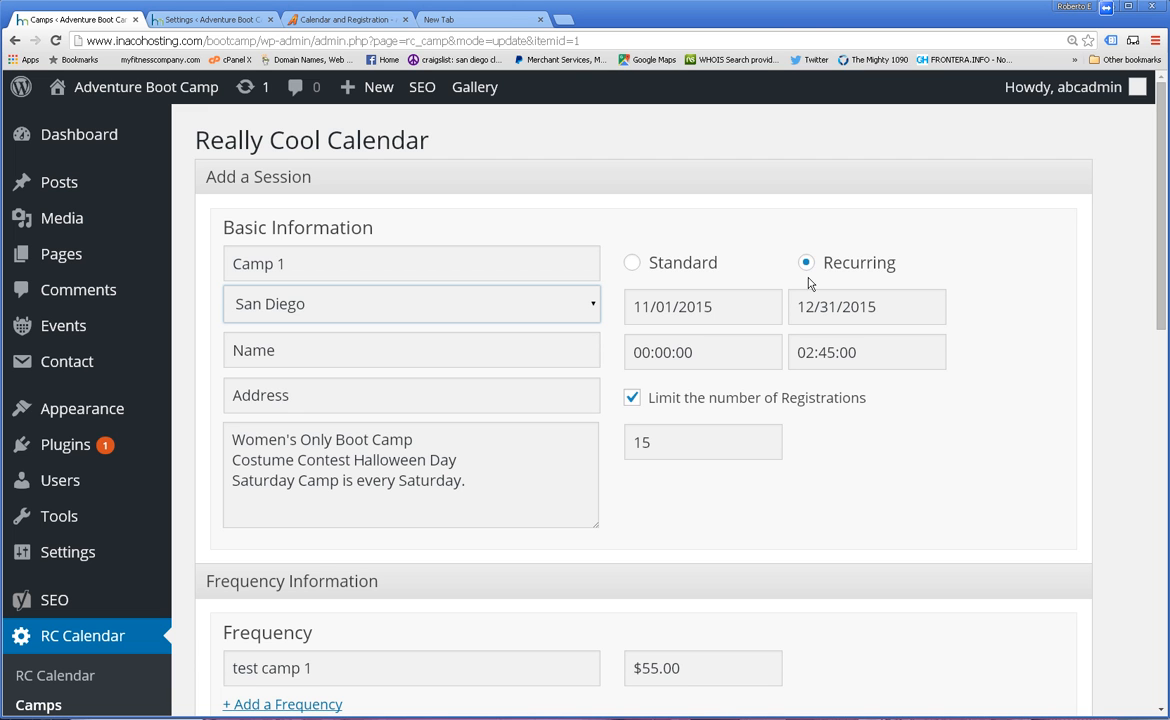
left_click(631, 262)
left_click(650, 317)
left_click(880, 306)
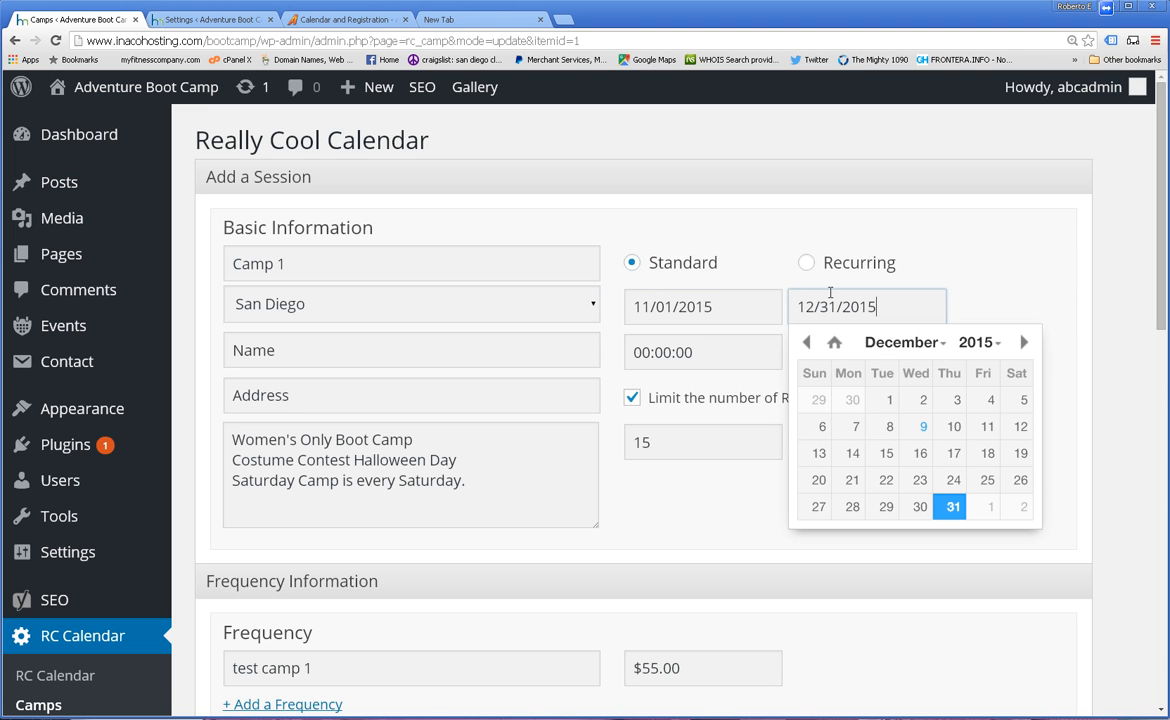
left_click(806, 263)
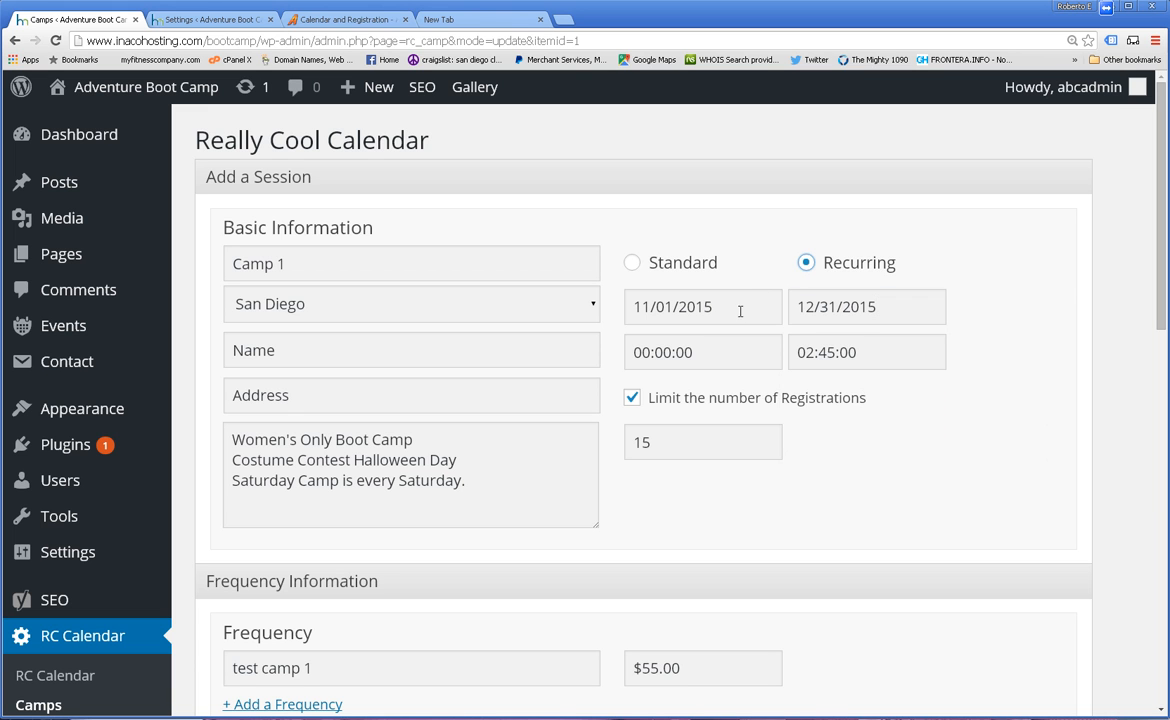
left_click(735, 311)
left_click(934, 307)
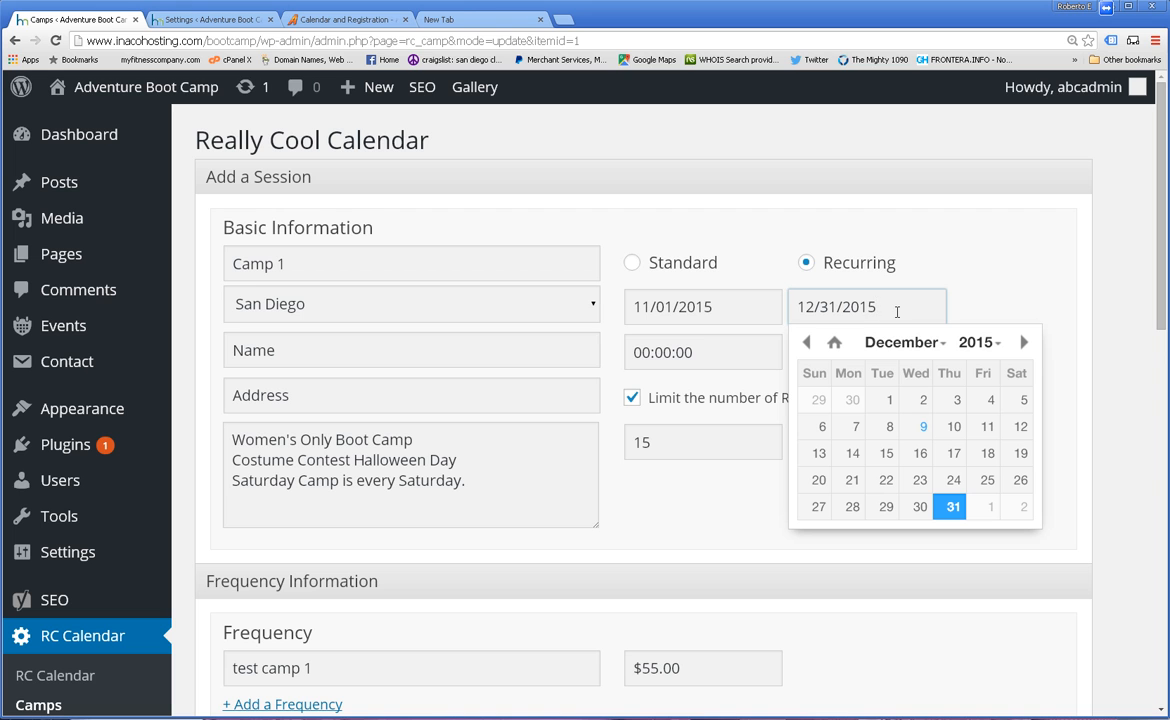
left_click(980, 260)
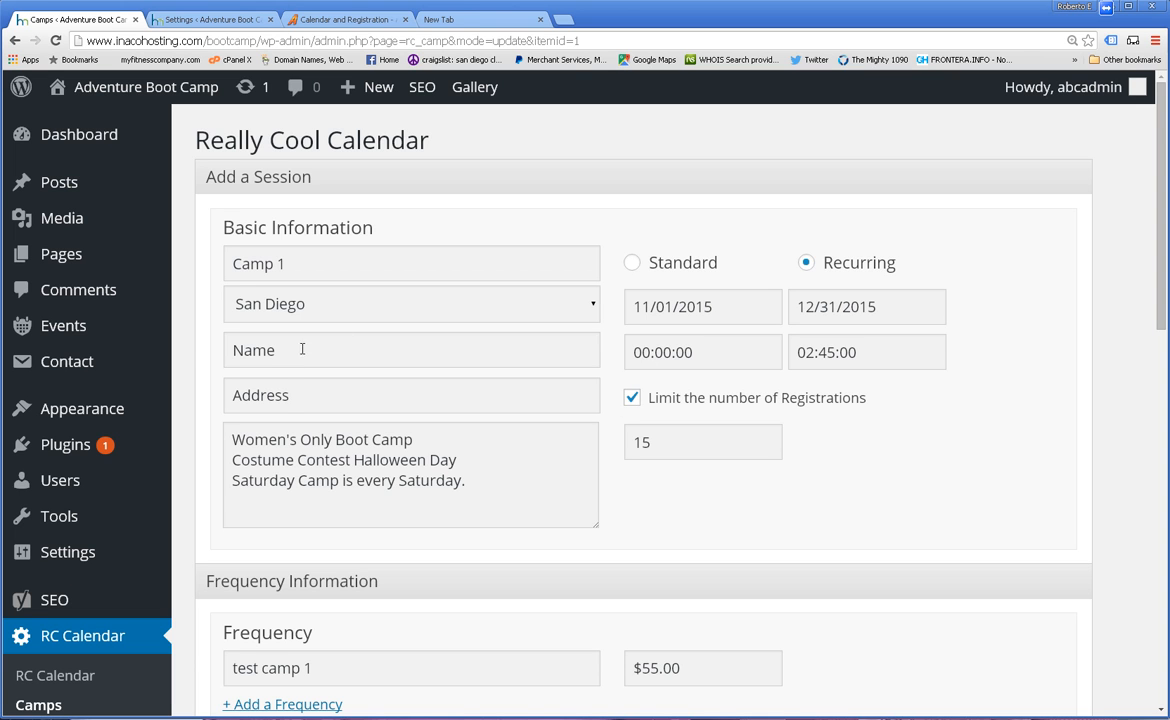
Clear Camp 1's location name and address, and shorten its description to "Women's Only Boot Camp".
left_click_drag(292, 350, 198, 346)
key("BackSpace")
left_click_drag(306, 386, 214, 394)
key("BackSpace")
left_click_drag(483, 493, 478, 434)
key("BackSpace")
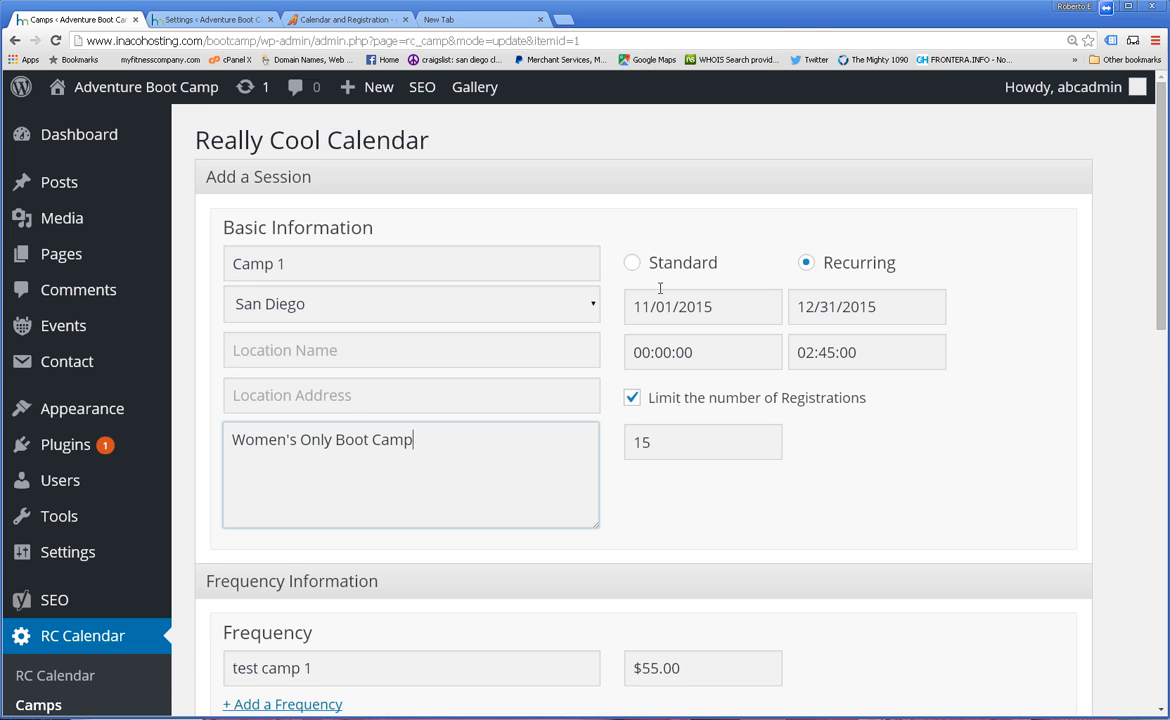
left_click(744, 304)
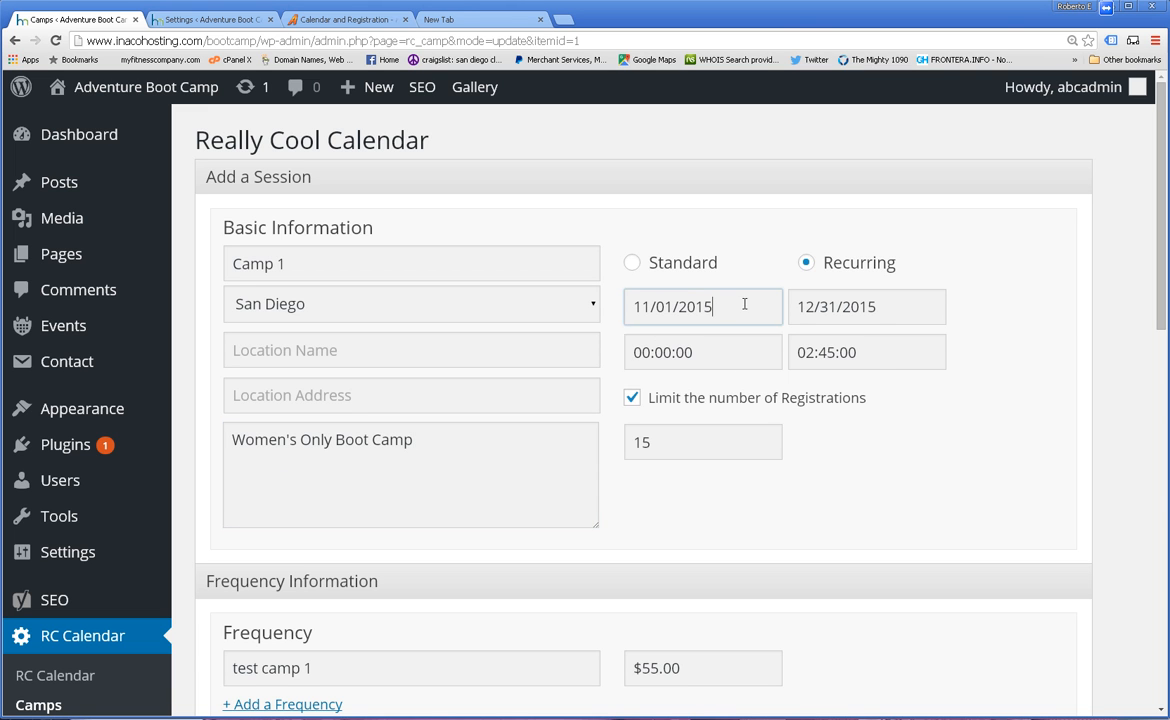
left_click(860, 342)
left_click(860, 342)
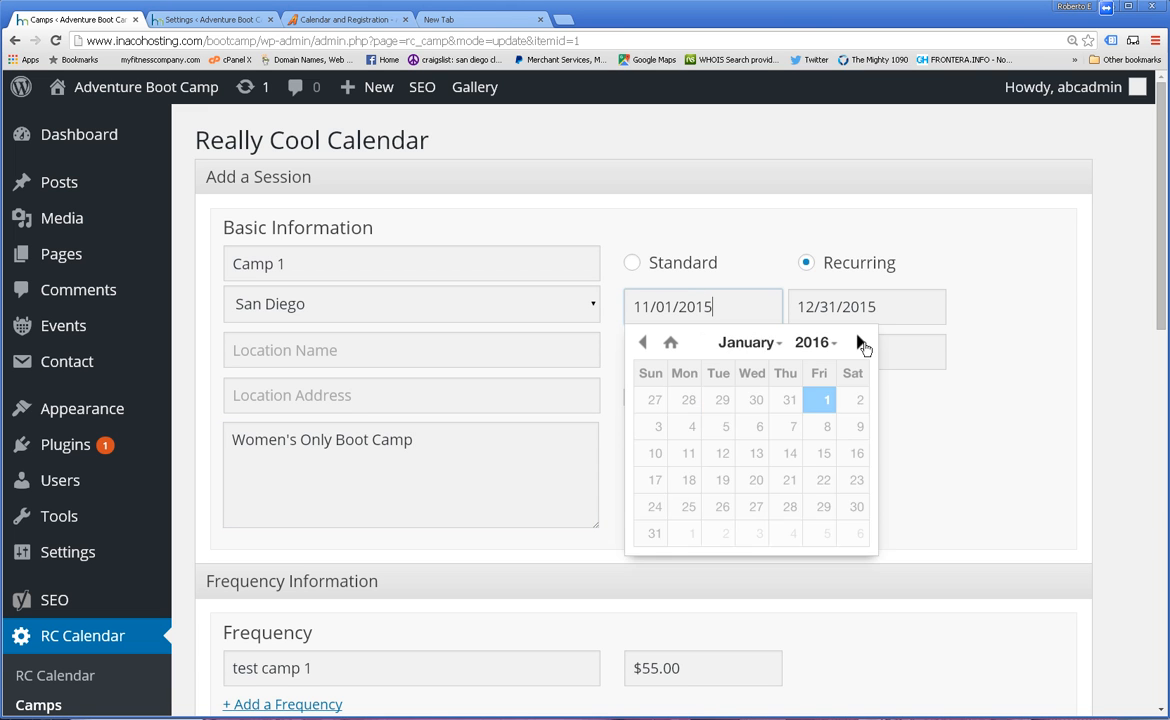
left_click(642, 344)
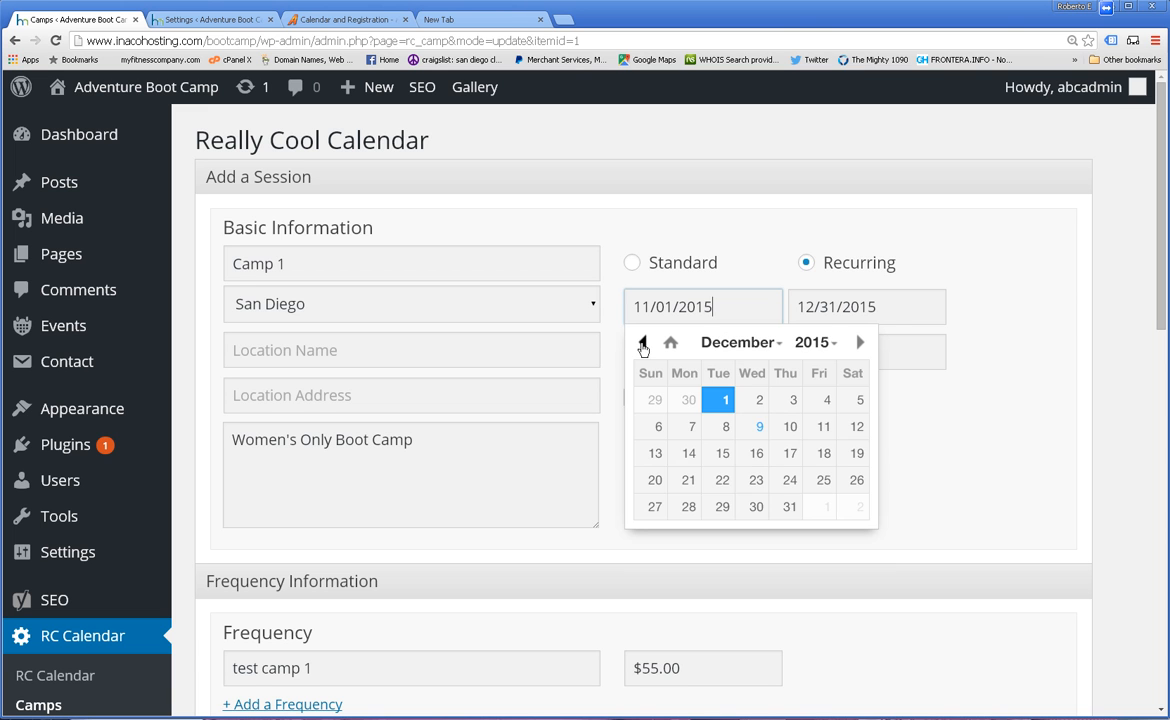
Set Camp 1's end date to 02/26/2016 and its start date to 02/01/2016.
left_click(898, 307)
left_click(1023, 342)
left_click(1023, 342)
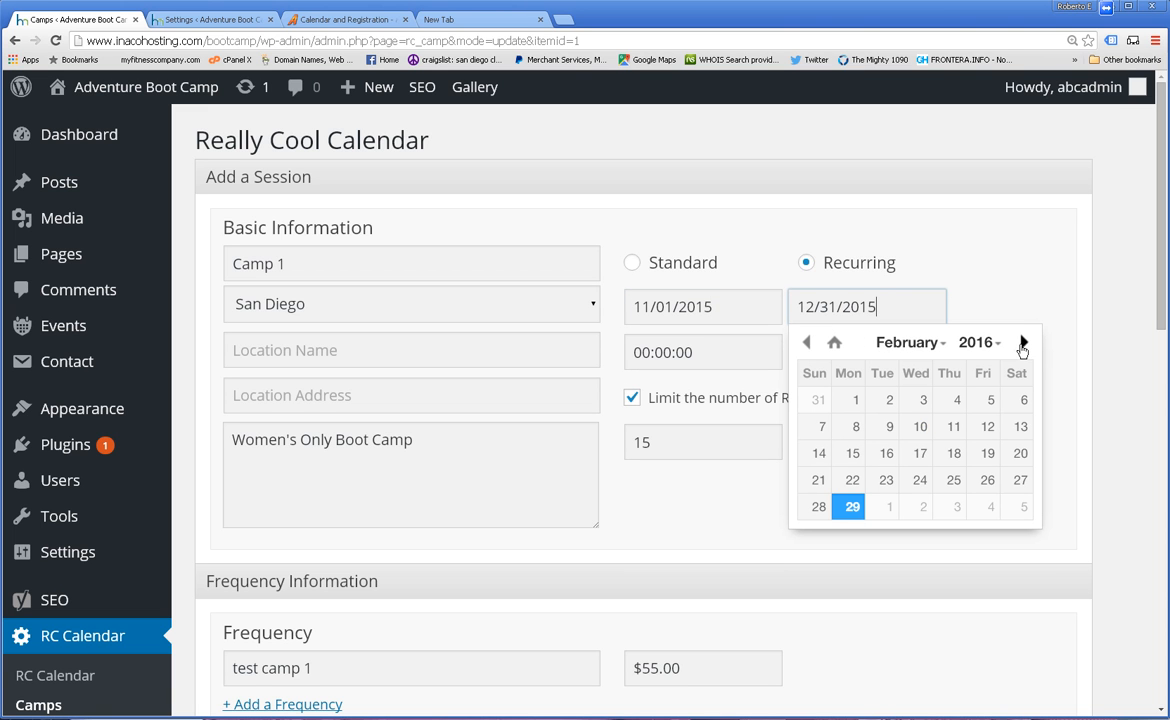
left_click(987, 480)
left_click(716, 314)
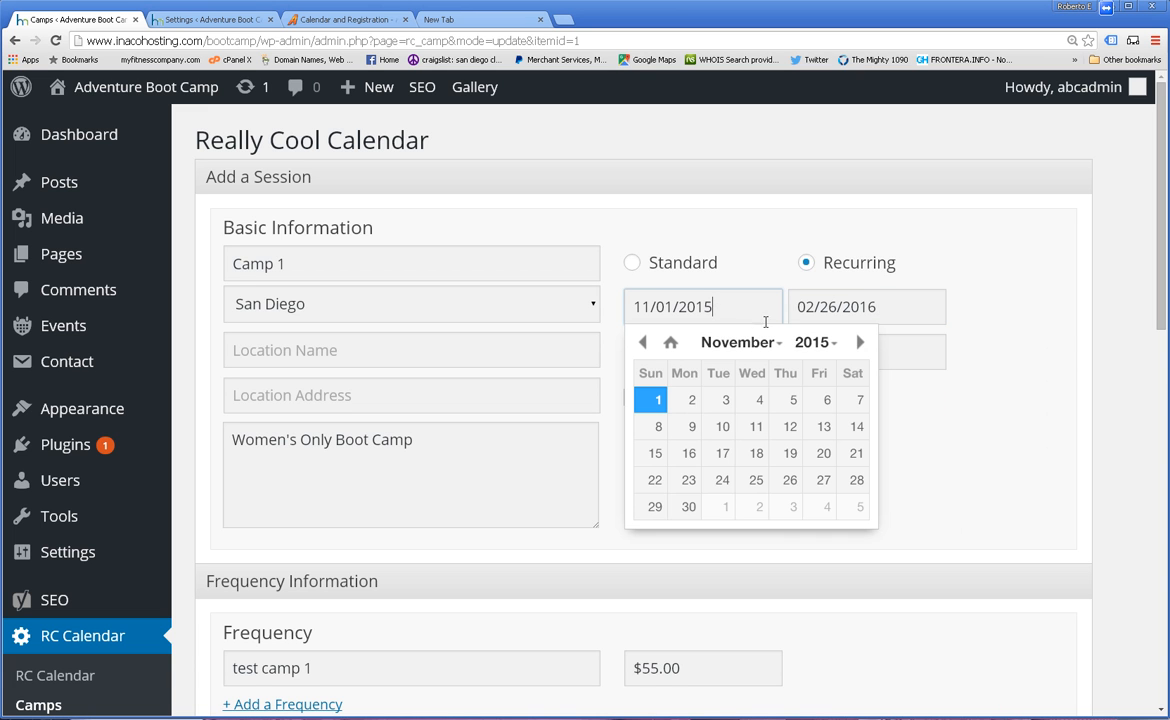
left_click(861, 342)
left_click(861, 342)
left_click(861, 342)
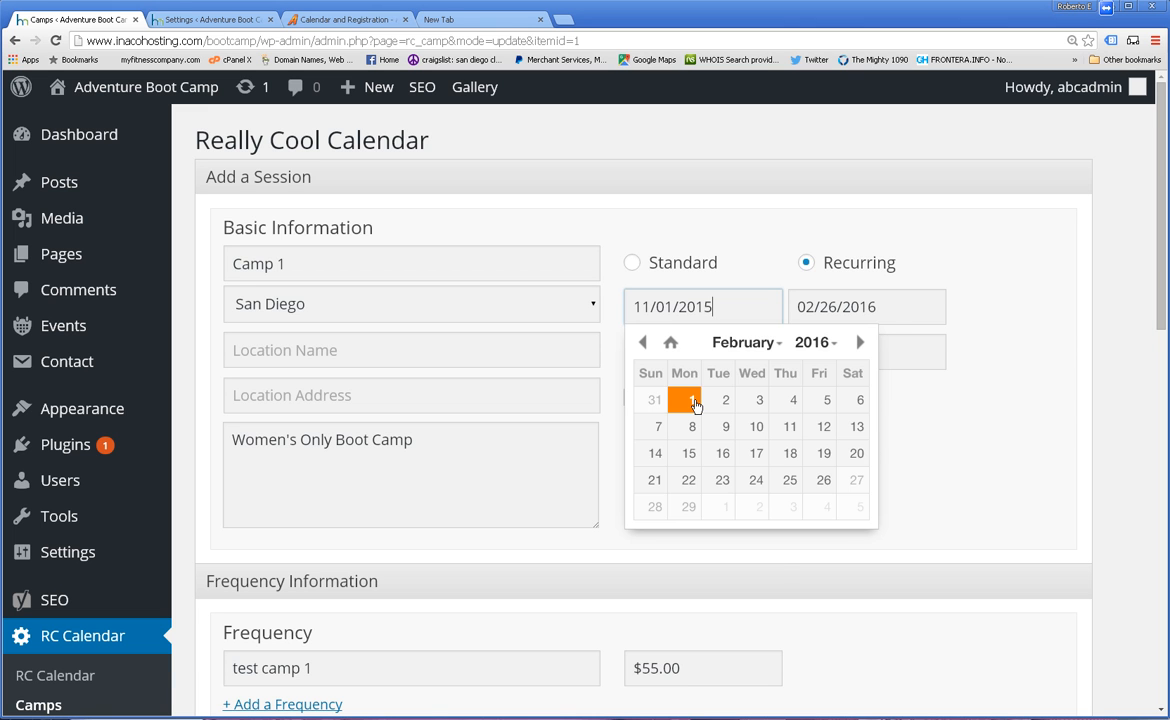
left_click(695, 404)
Set Camp 1's start time to 05:30 AM and its end time to 06:30 AM.
left_click(722, 359)
scroll(755, 390, "down", 5)
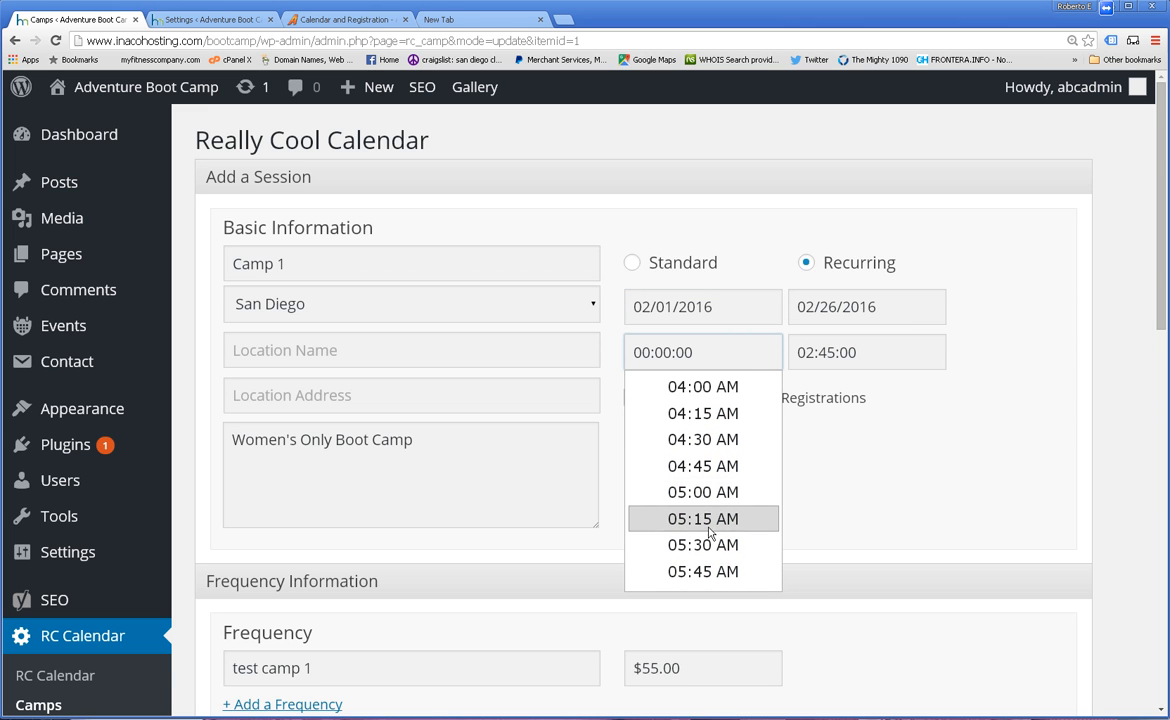
left_click(703, 544)
left_click(830, 356)
scroll(866, 450, "down", 1)
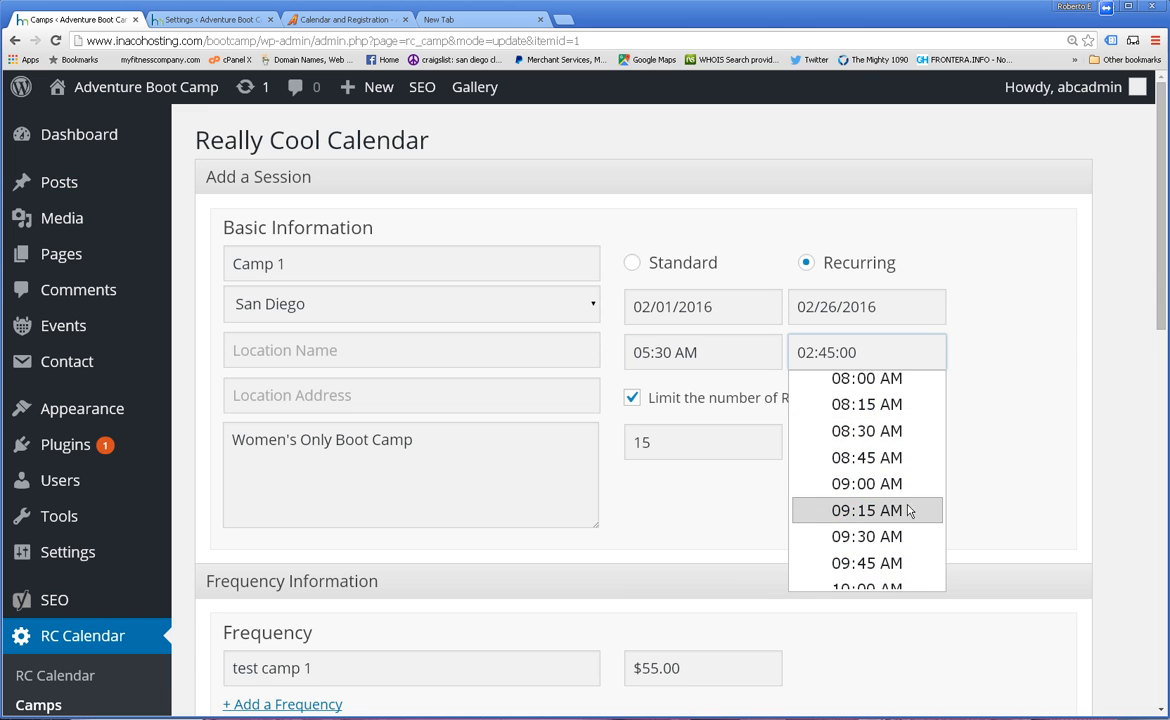
scroll(905, 500, "down", 1)
scroll(895, 488, "up", 3)
scroll(895, 488, "up", 1)
left_click(870, 431)
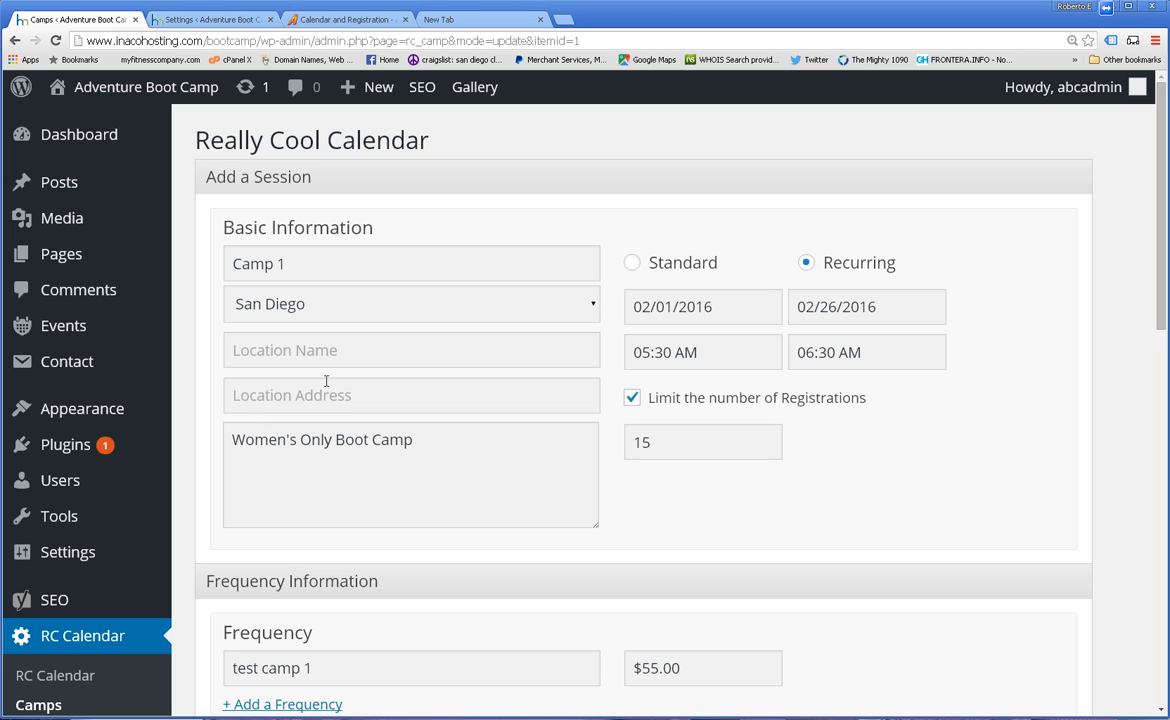
Enter "The Park" as Camp 1's location name.
left_click(295, 349)
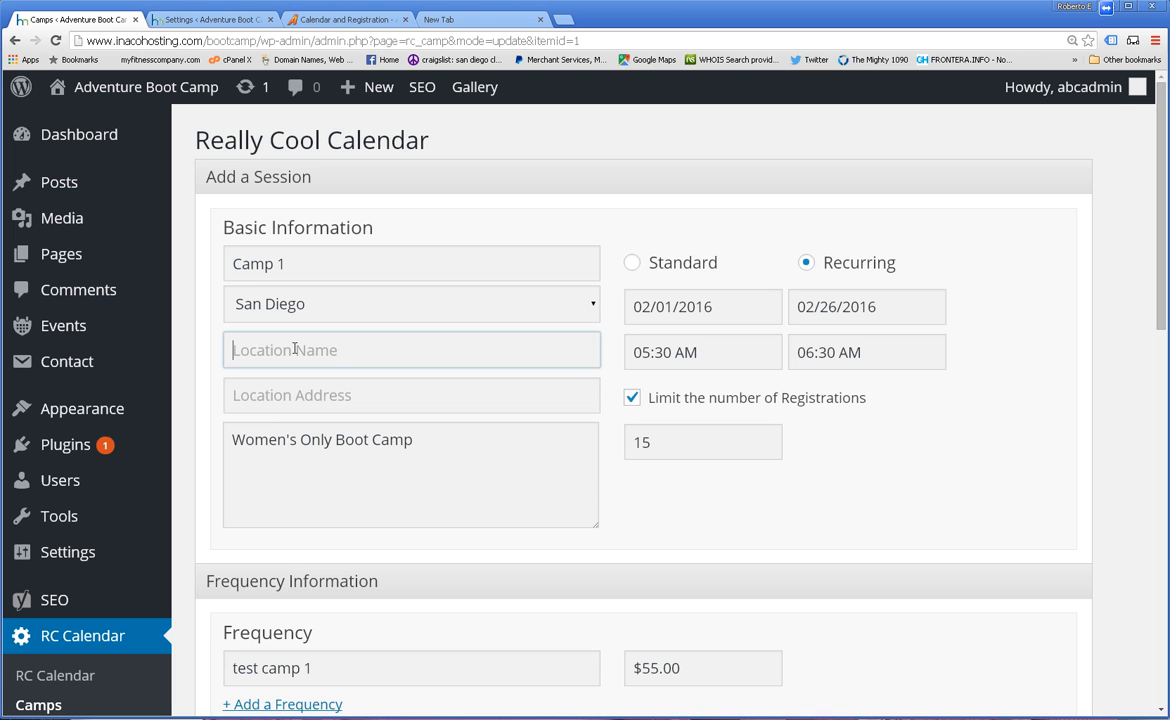
type("san d")
key("BackSpace")
key("BackSpace")
key("BackSpace")
key("BackSpace")
key("BackSpace")
type("THe")
key("BackSpace")
key("BackSpace")
type("he Park")
key("Tab")
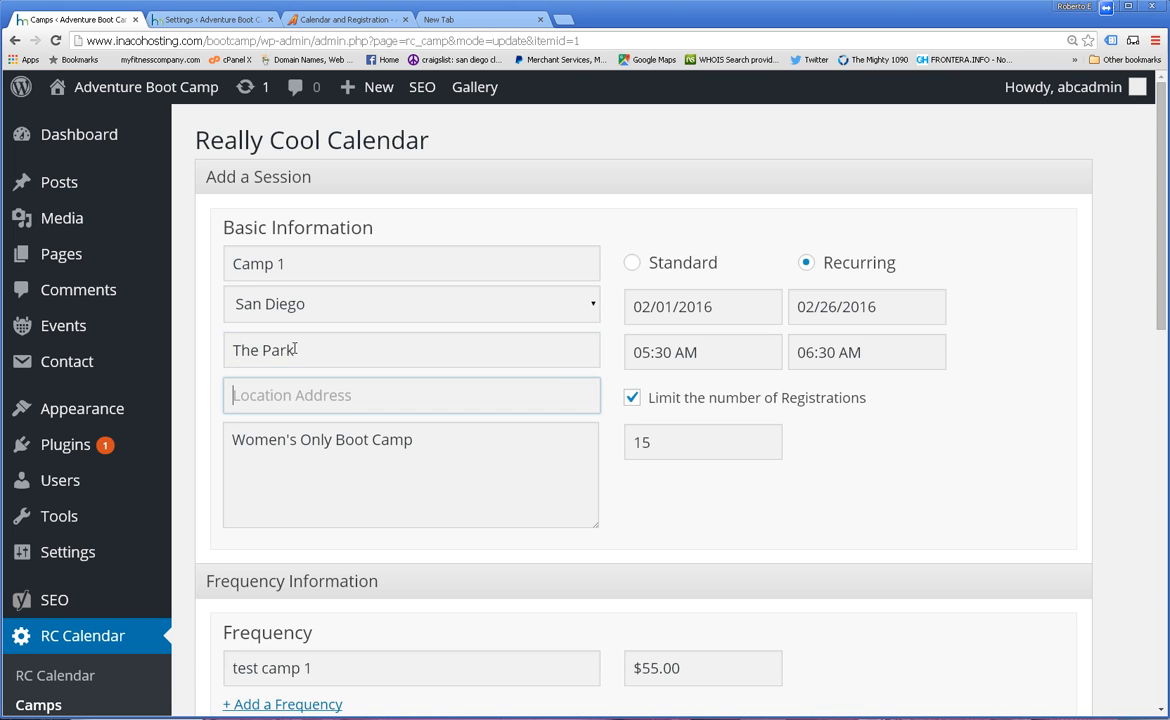
Enter the park's street, city, state and ZIP code as Camp 1's location address.
type("park")
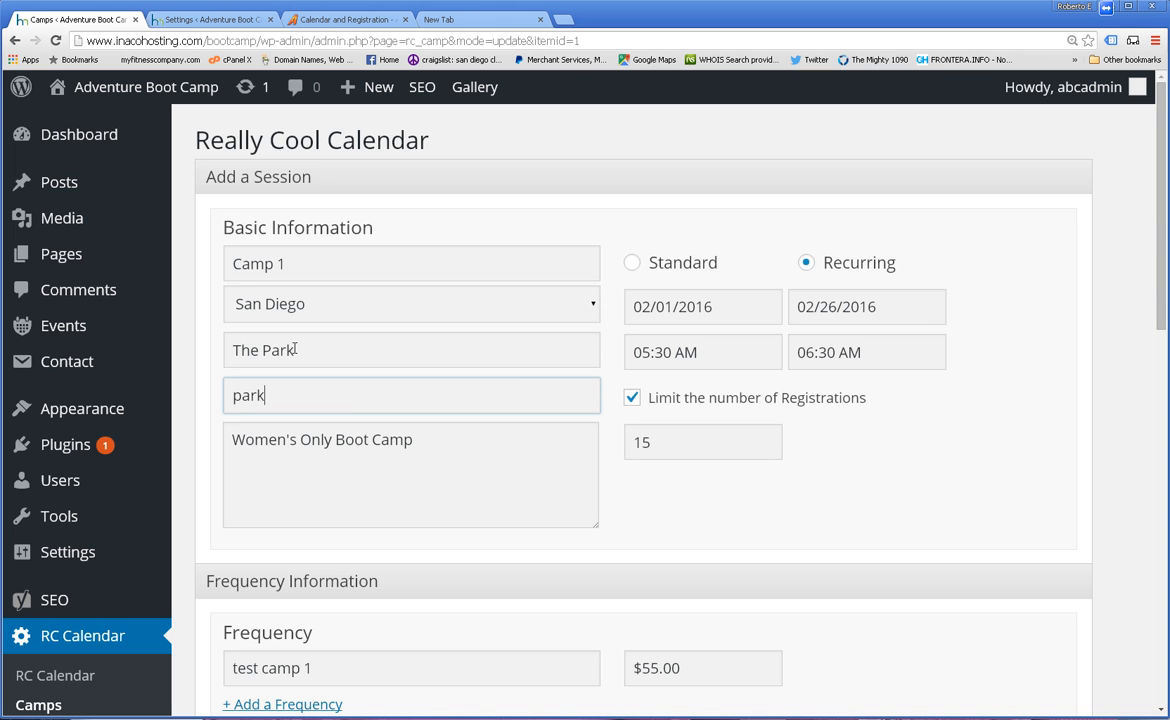
type(" drive, san")
type("diego ca")
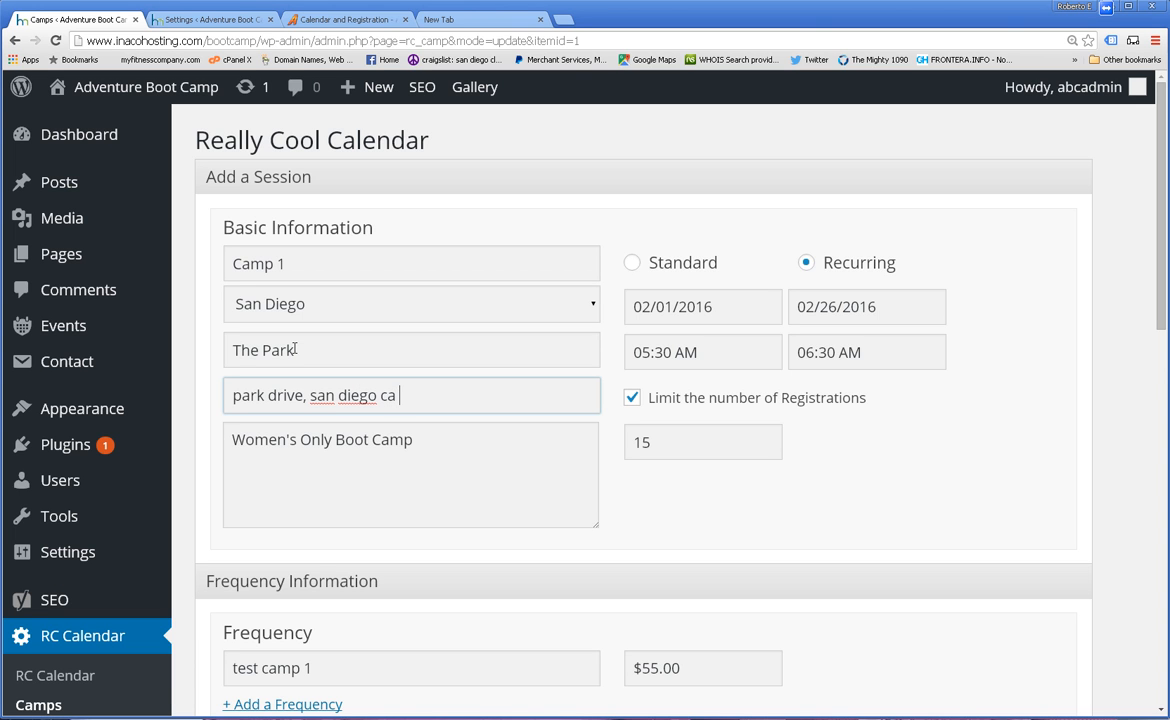
type(" 92101")
Try turning off the limit on the number of registrations, and turn it back on.
scroll(582, 480, "down", 1)
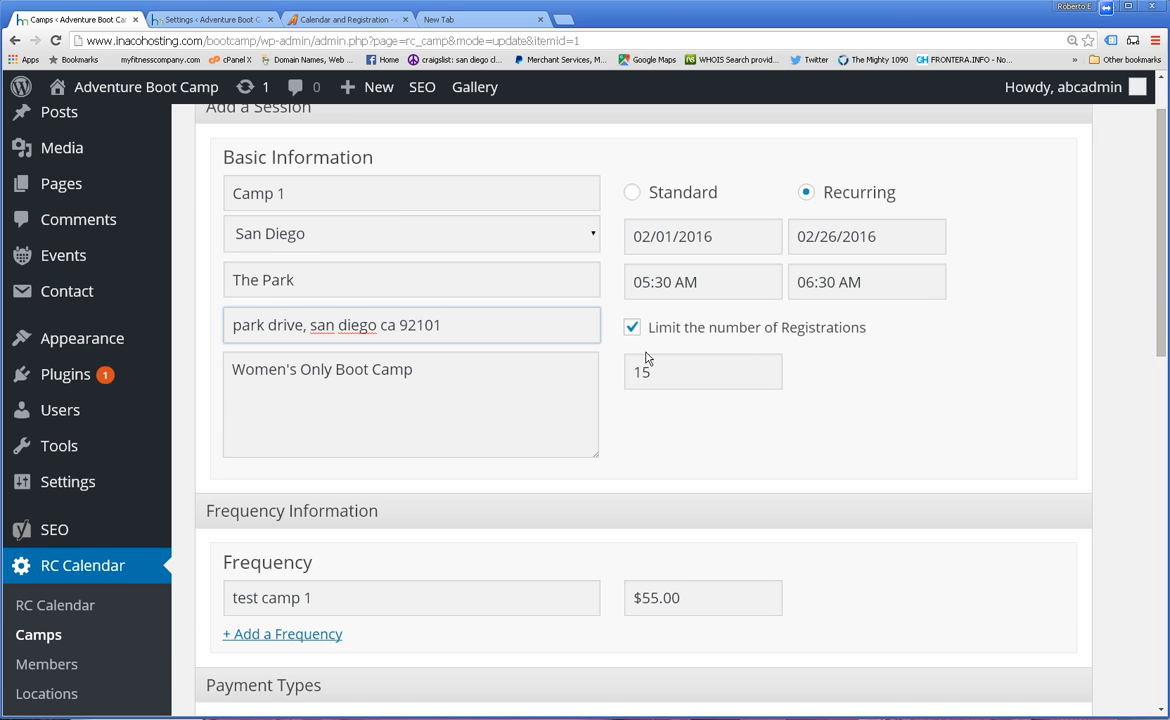
left_click(632, 328)
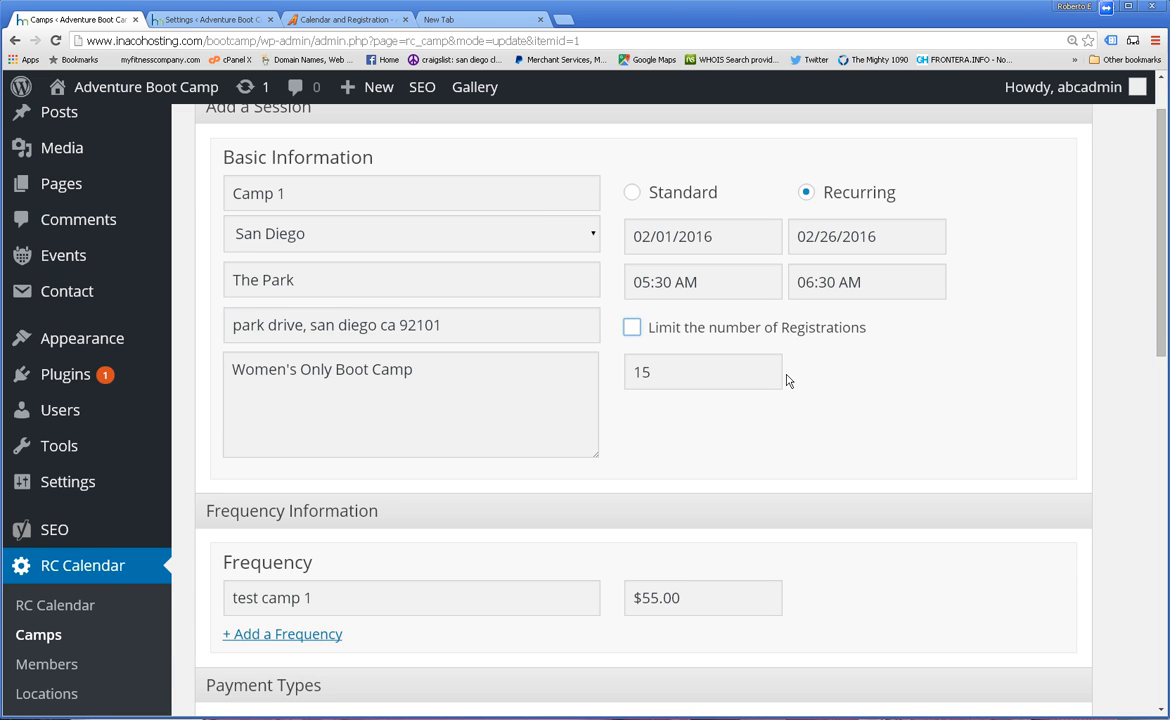
left_click(632, 328)
Replace the "test camp 1" frequency with "5 days per week" and price it at $299.
scroll(838, 347, "down", 3)
left_click(316, 387)
left_click_drag(316, 387, 228, 387)
key("BackSpace")
type("5")
key("Down")
key("Tab")
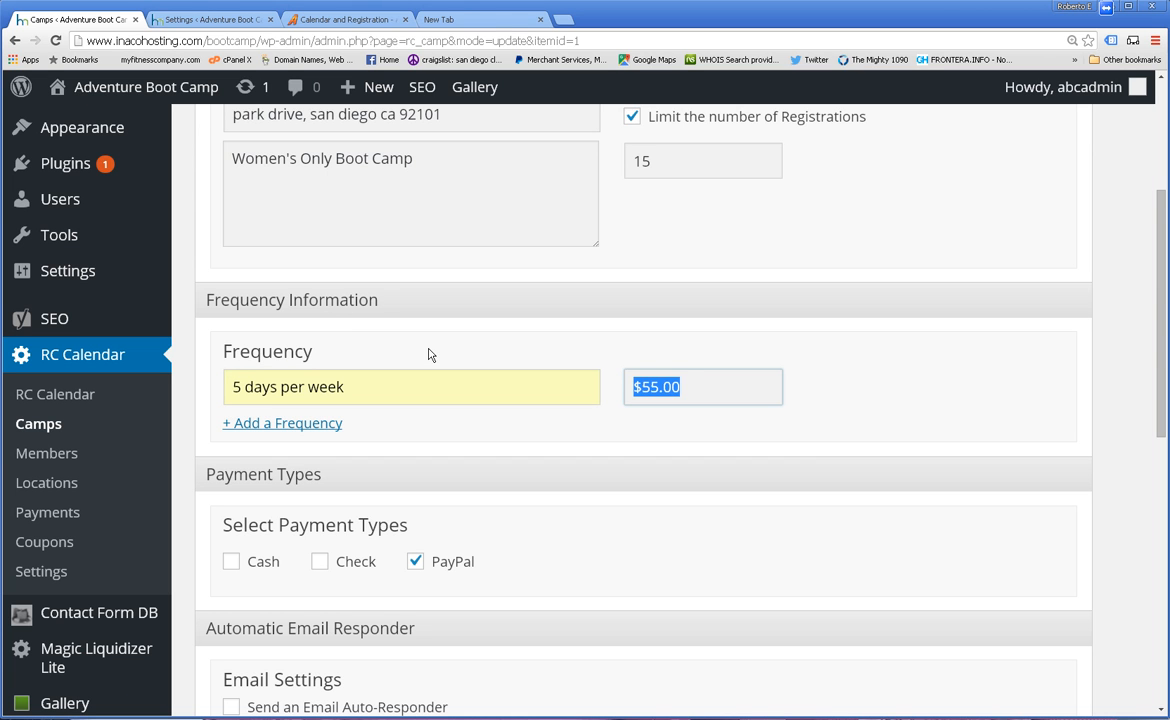
type("$299")
key("Tab")
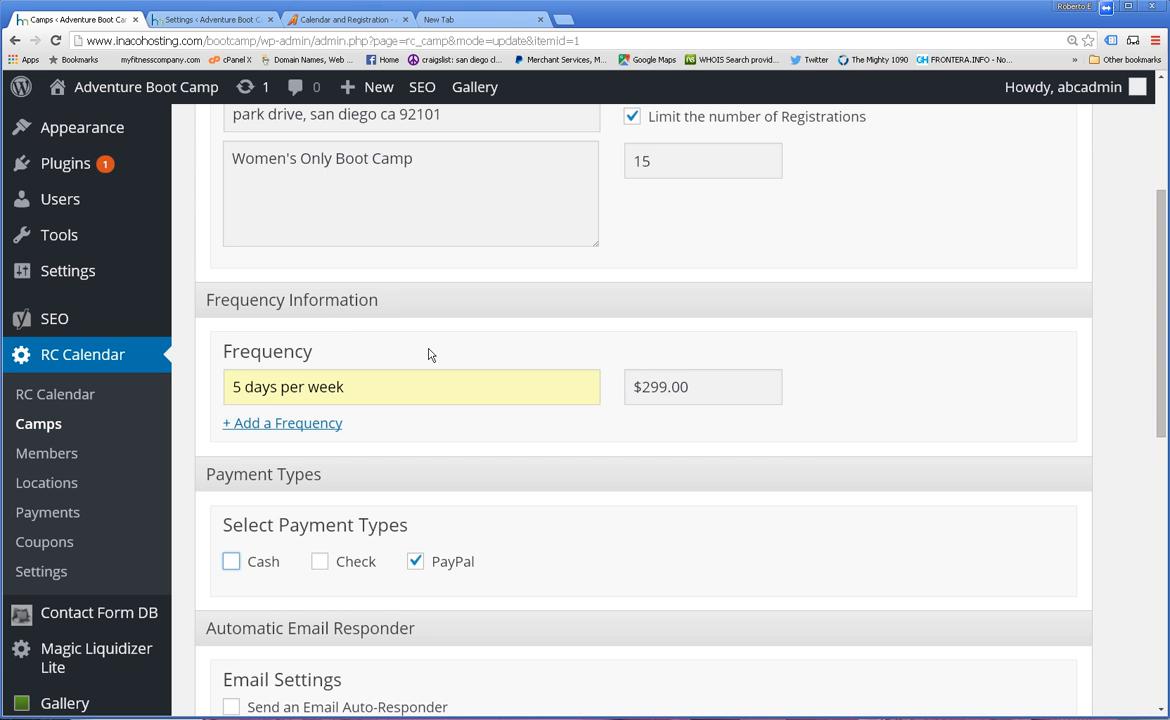
Add a second frequency named "3 Days per Week" priced at $199.
left_click(305, 432)
left_click(286, 439)
type("3")
key("Down")
key("Tab")
type("$199")
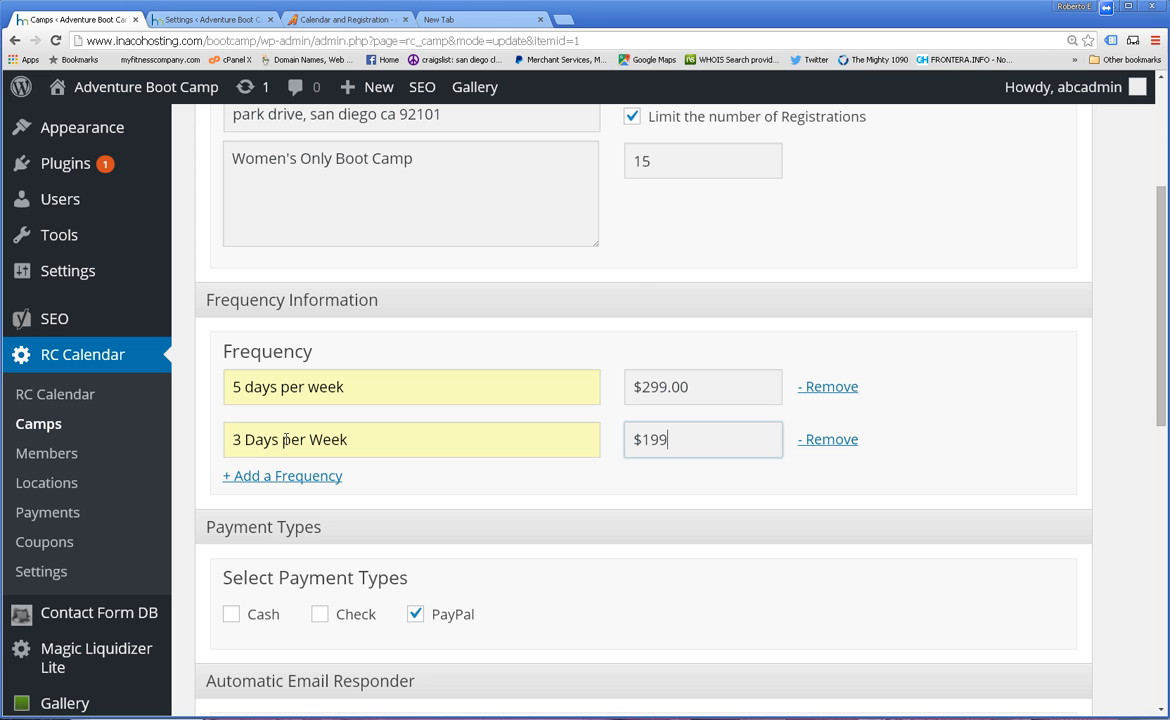
key("Tab")
Enable Cash and Check as additional payment types for Camp 1.
scroll(800, 550, "down", 2)
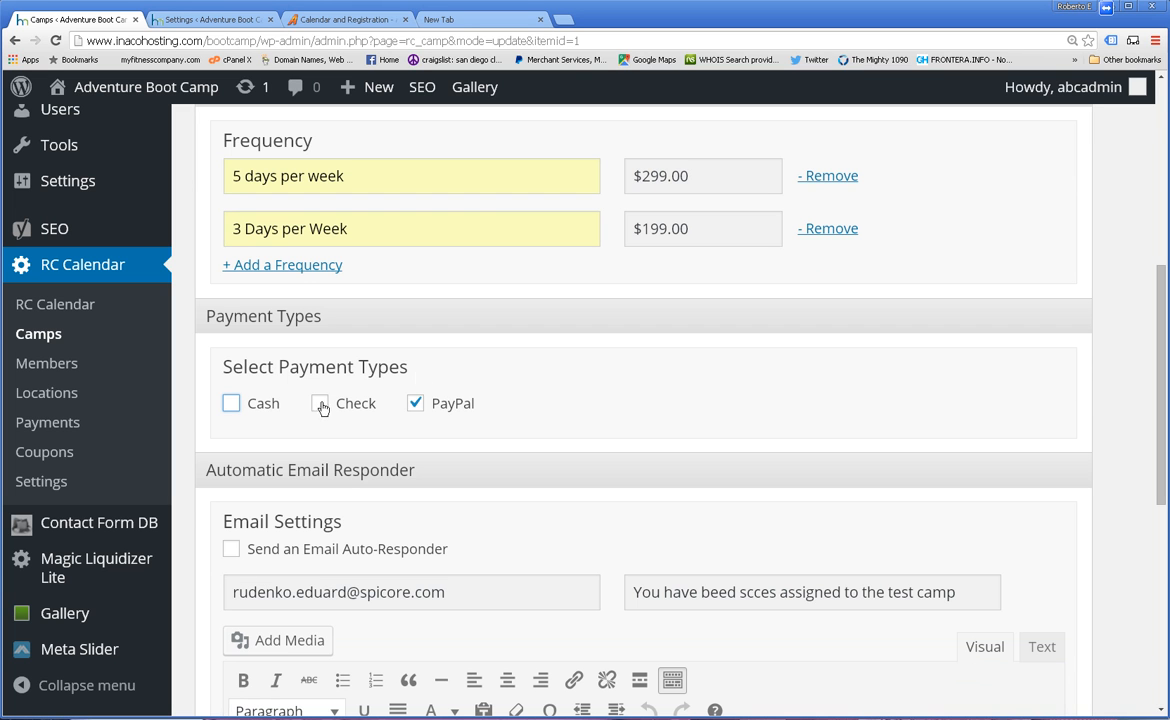
left_click(231, 405)
left_click(327, 409)
Check which locations can be chosen for Camp 1.
scroll(614, 490, "up", 5)
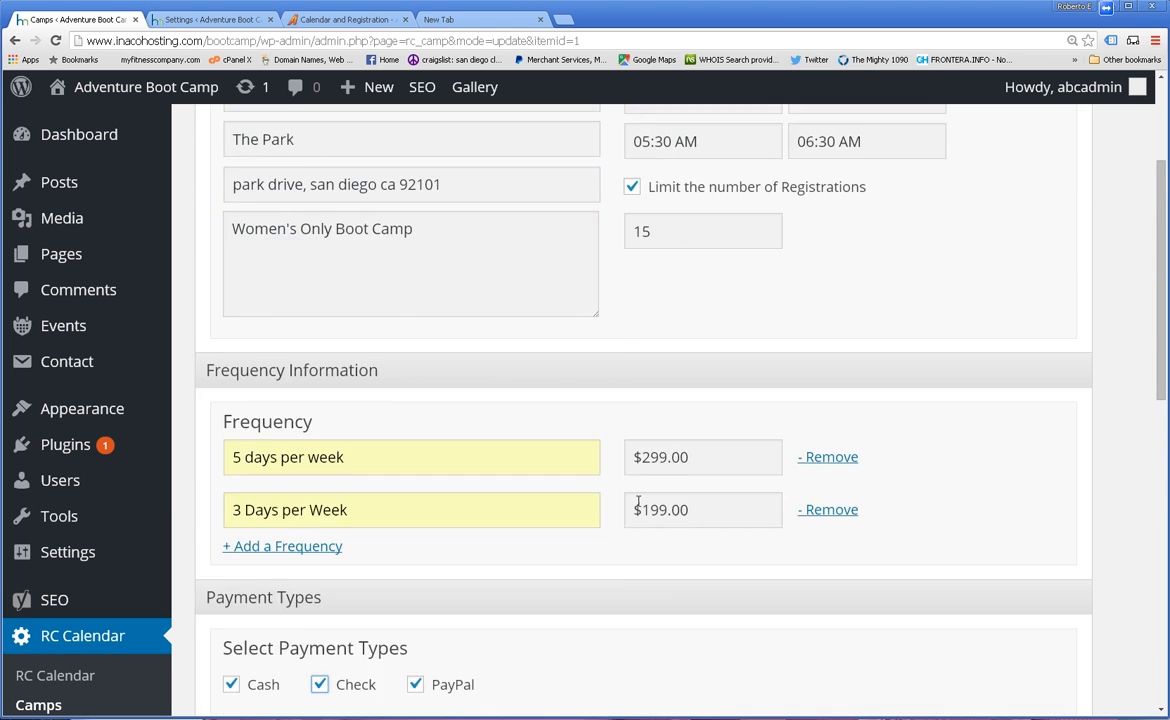
left_click(583, 316)
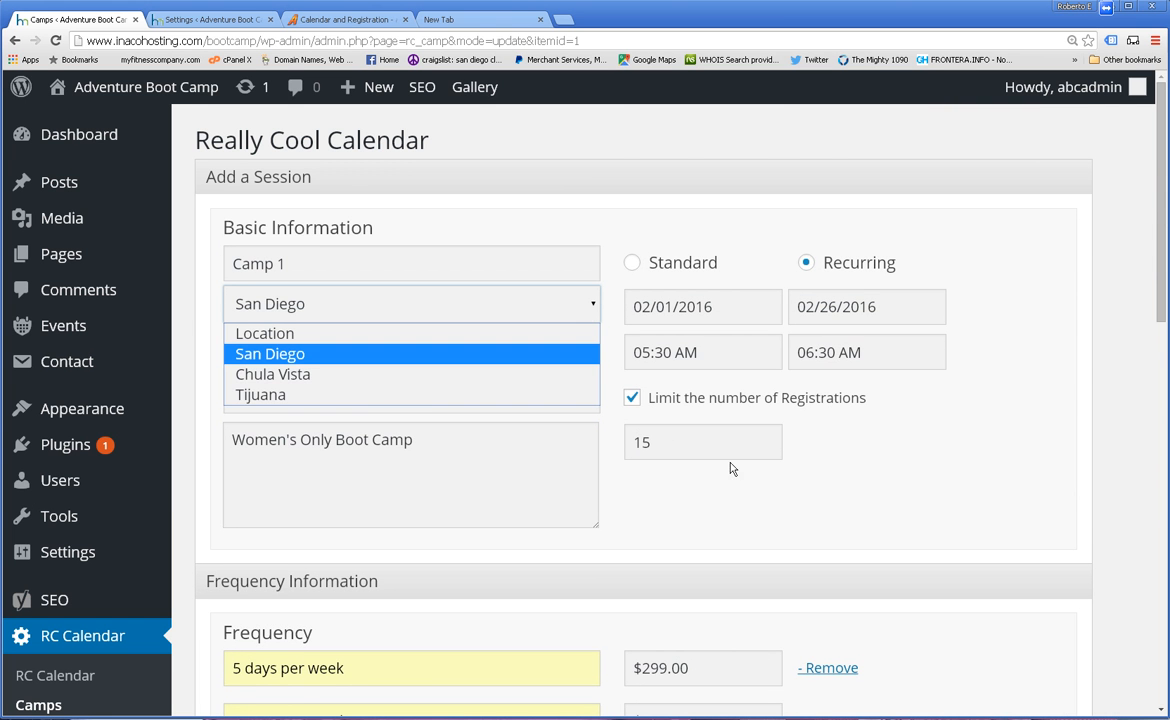
scroll(731, 470, "down", 4)
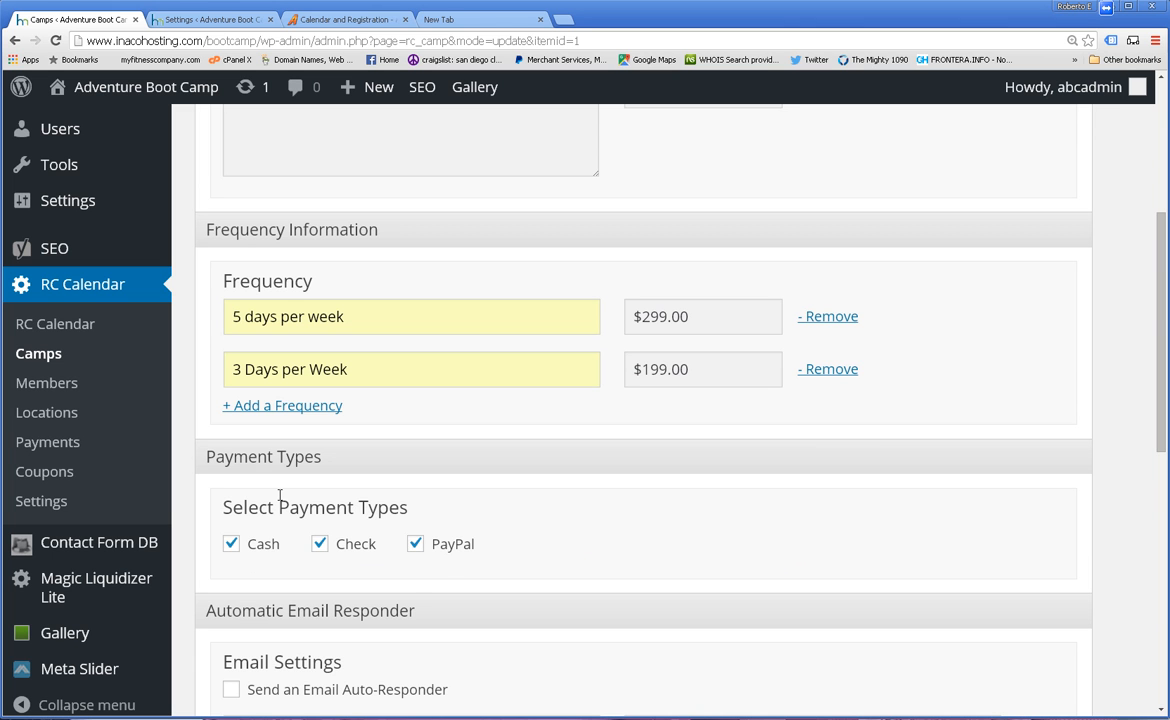
Enable the email auto-responder and replace its sender address with the organizer's e-mail.
scroll(520, 458, "down", 3)
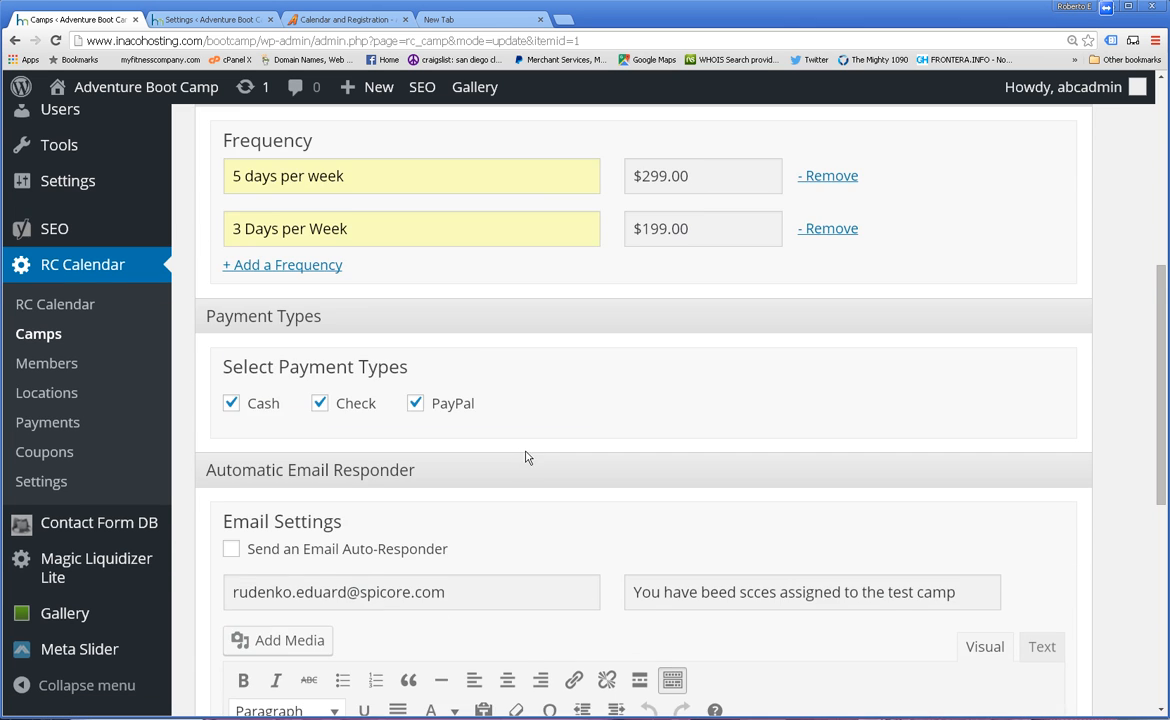
left_click_drag(439, 450, 157, 422)
key("BackSpace")
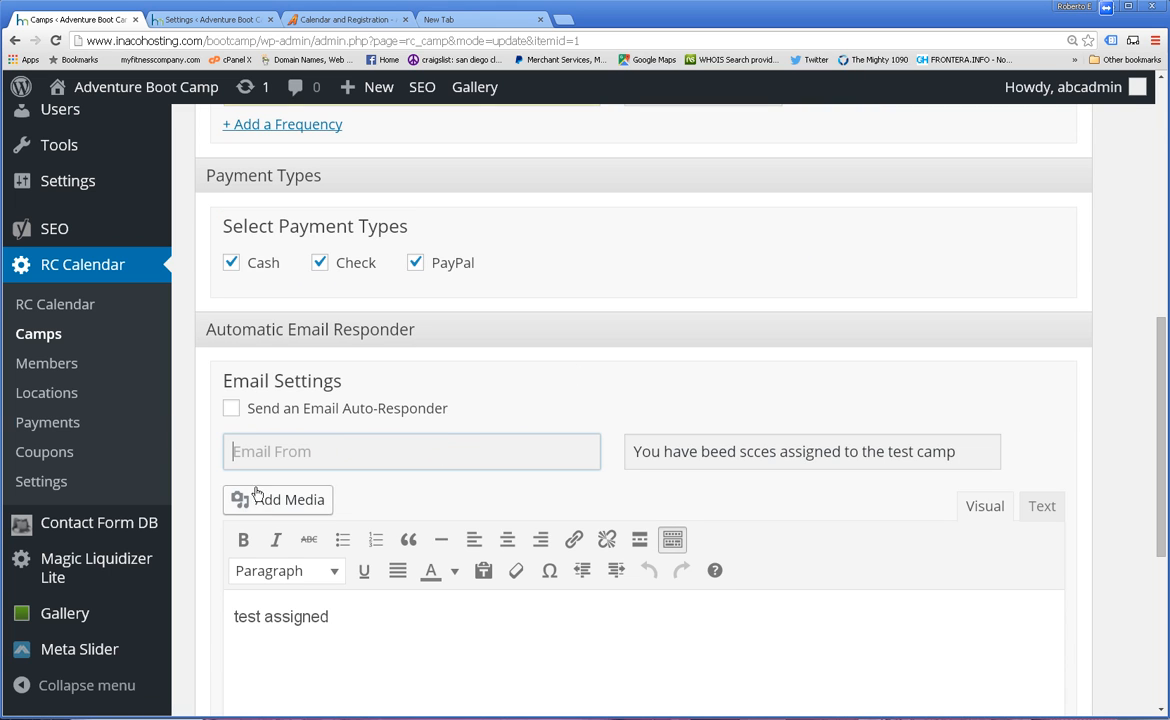
left_click(231, 410)
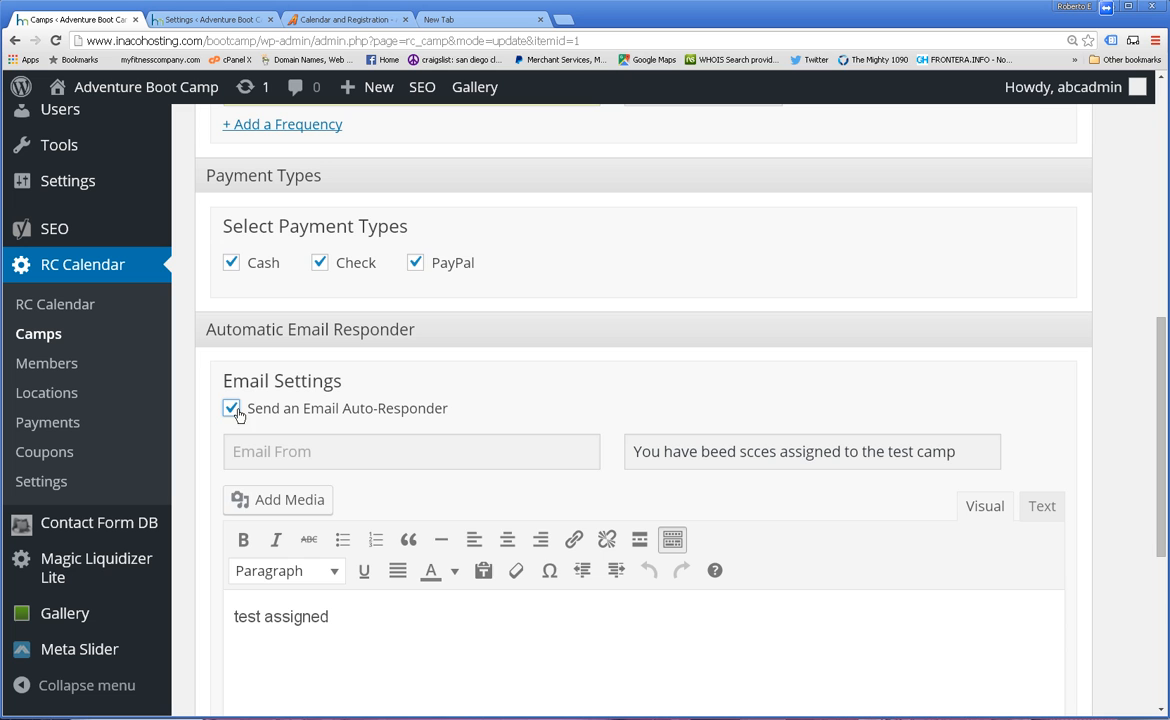
left_click(295, 459)
left_click(295, 479)
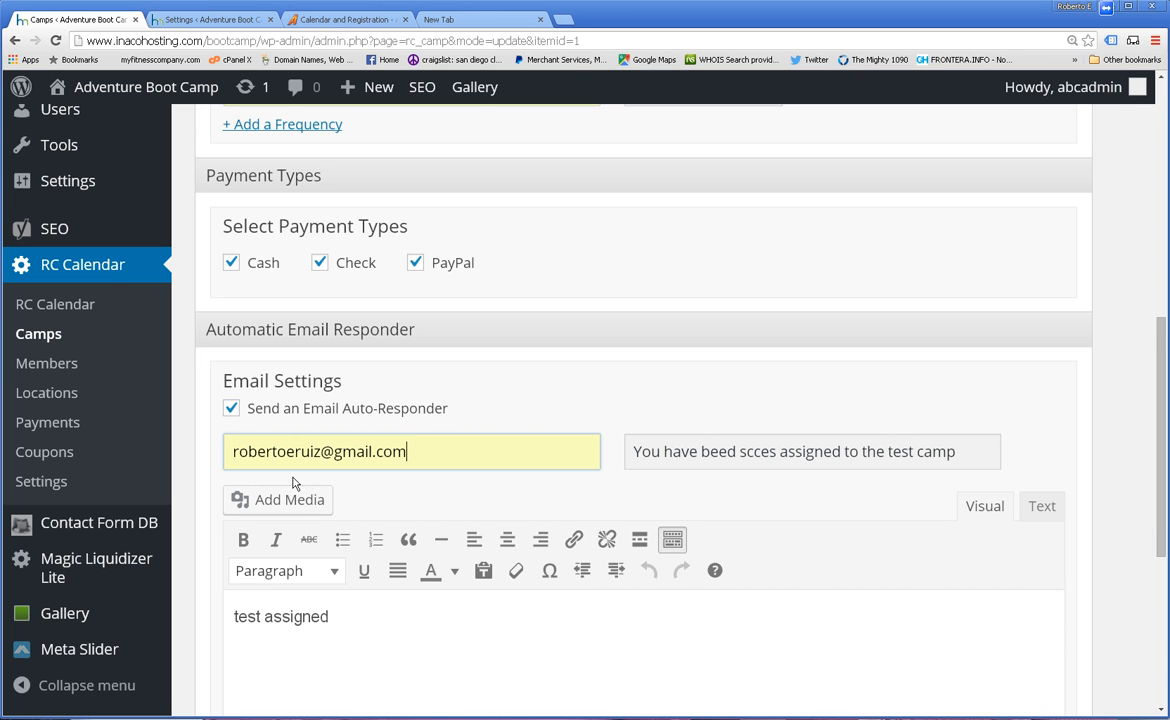
Replace the auto-responder's email subject with "San Diego Park Boot Camp Registration".
left_click_drag(958, 451, 612, 445)
key("BackSpace")
left_click(662, 452)
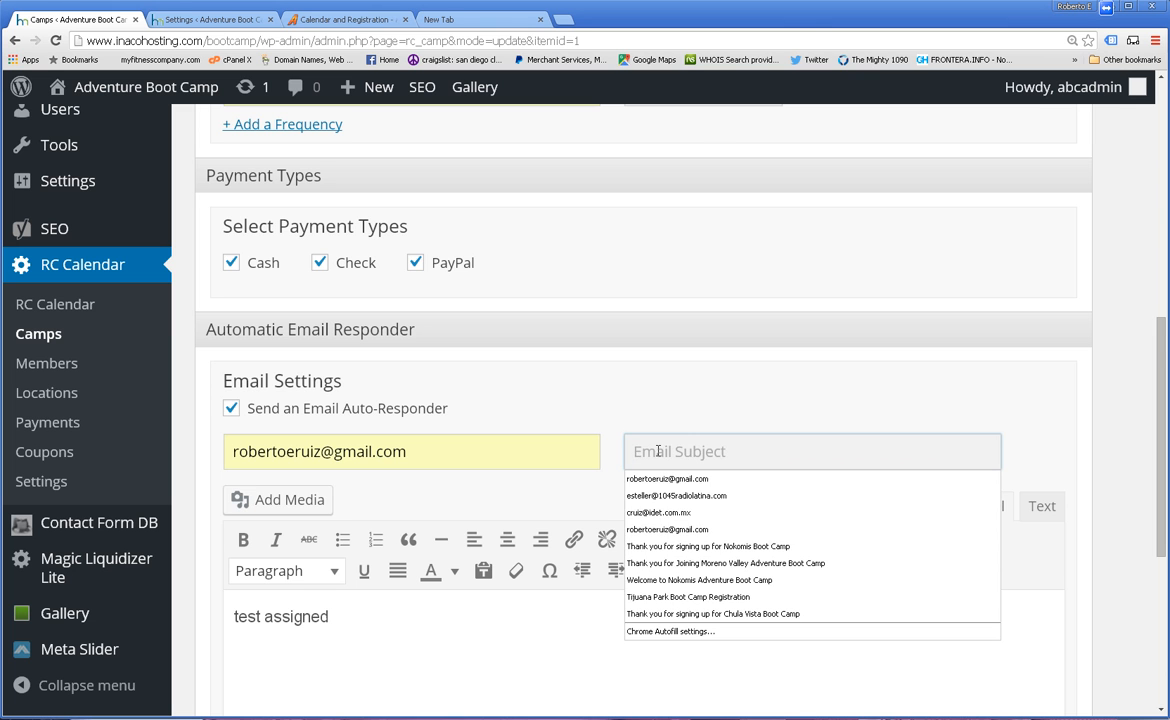
left_click(648, 597)
double_click(657, 451)
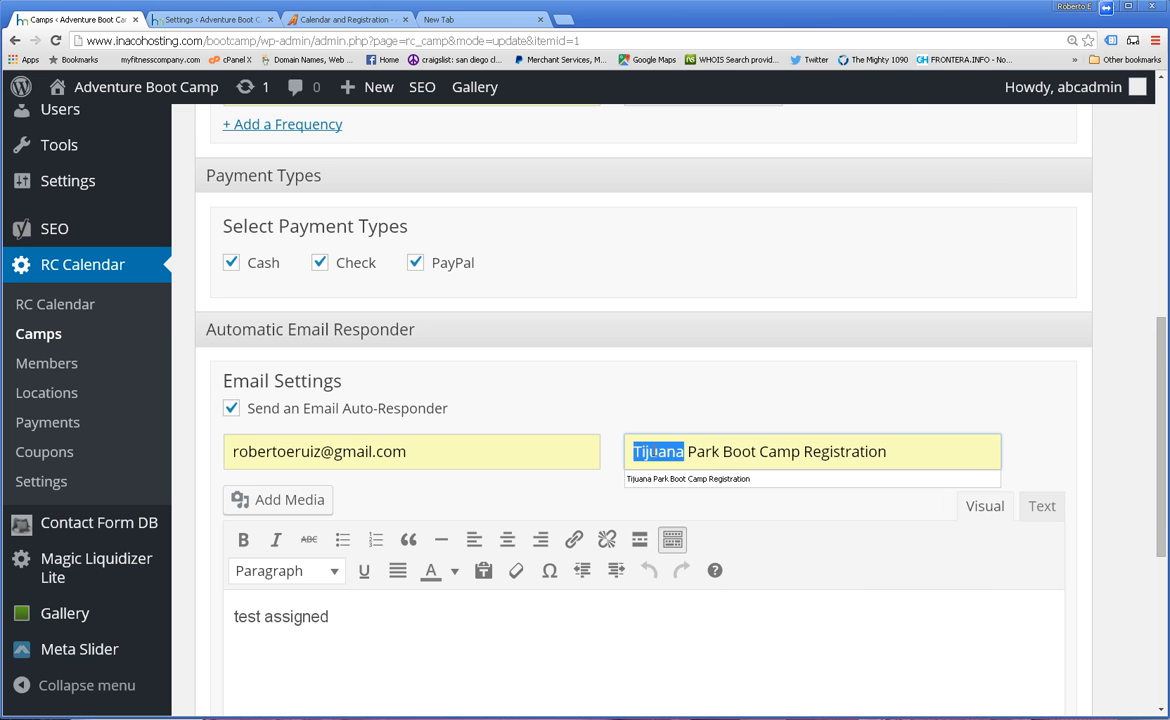
type("San Diego")
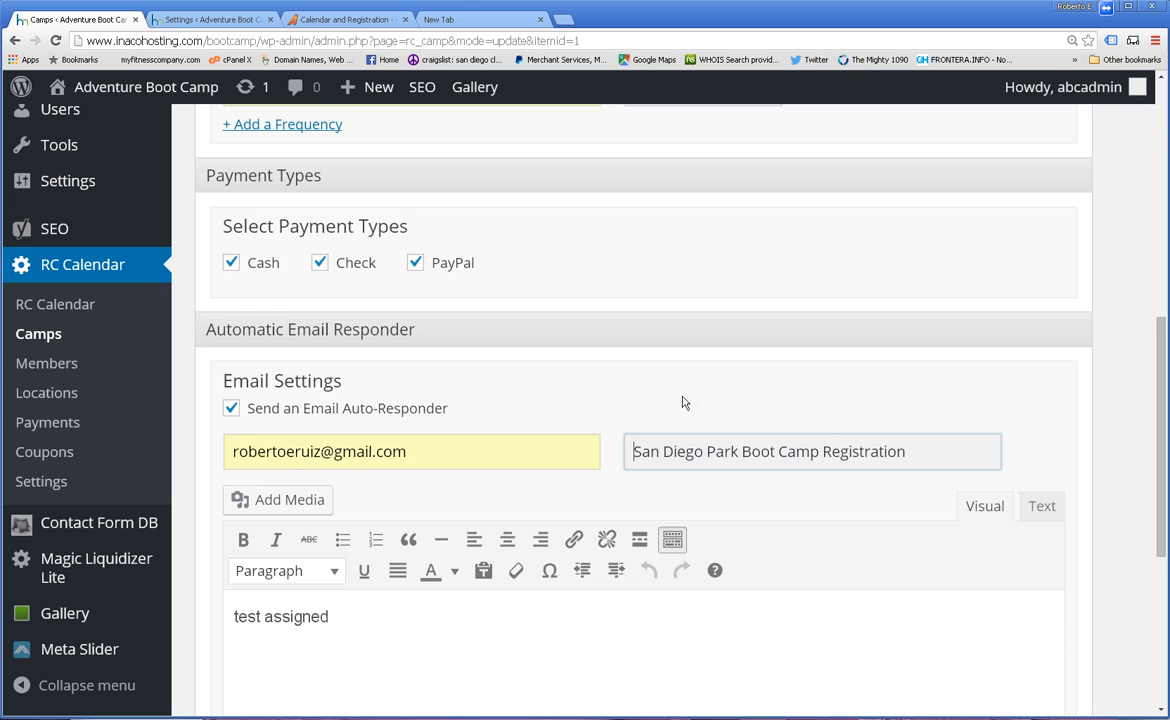
Clear the "test assigned" text from the auto-responder's message body.
scroll(1105, 280, "down", 2)
left_click_drag(312, 405, 228, 413)
left_click(381, 410)
left_click_drag(381, 410, 219, 400)
key("BackSpace")
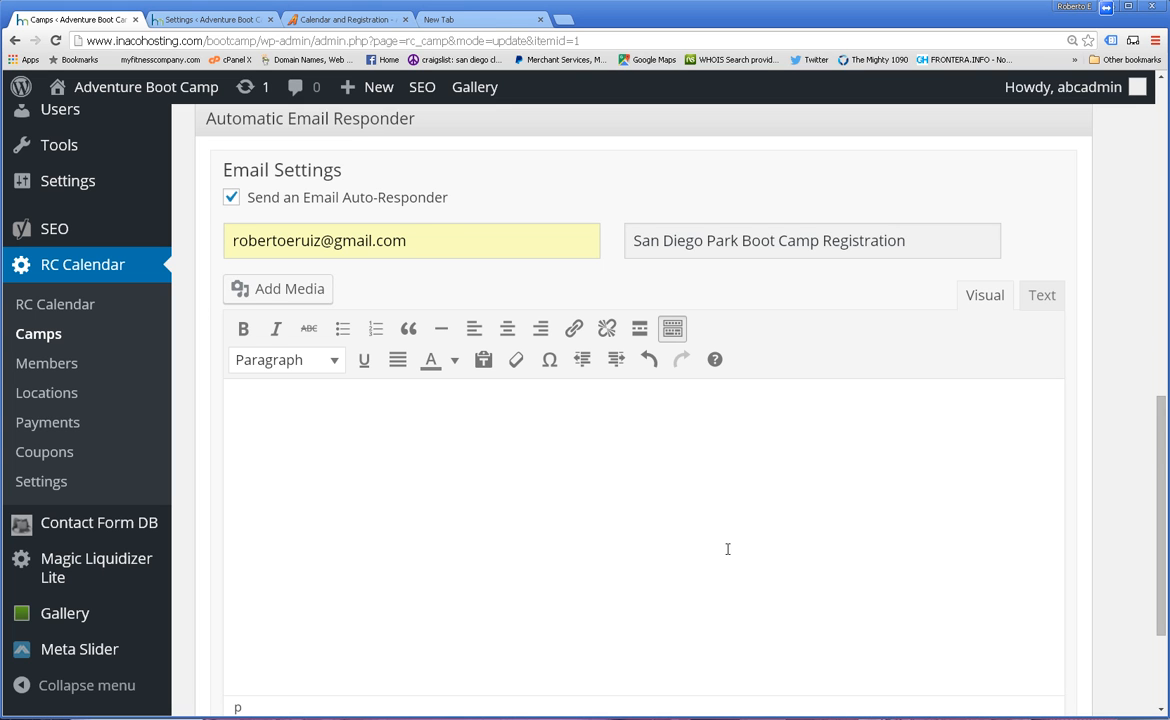
Save the changes to Camp 1 and look over the saved session details.
scroll(1000, 333, "down", 2)
left_click(276, 609)
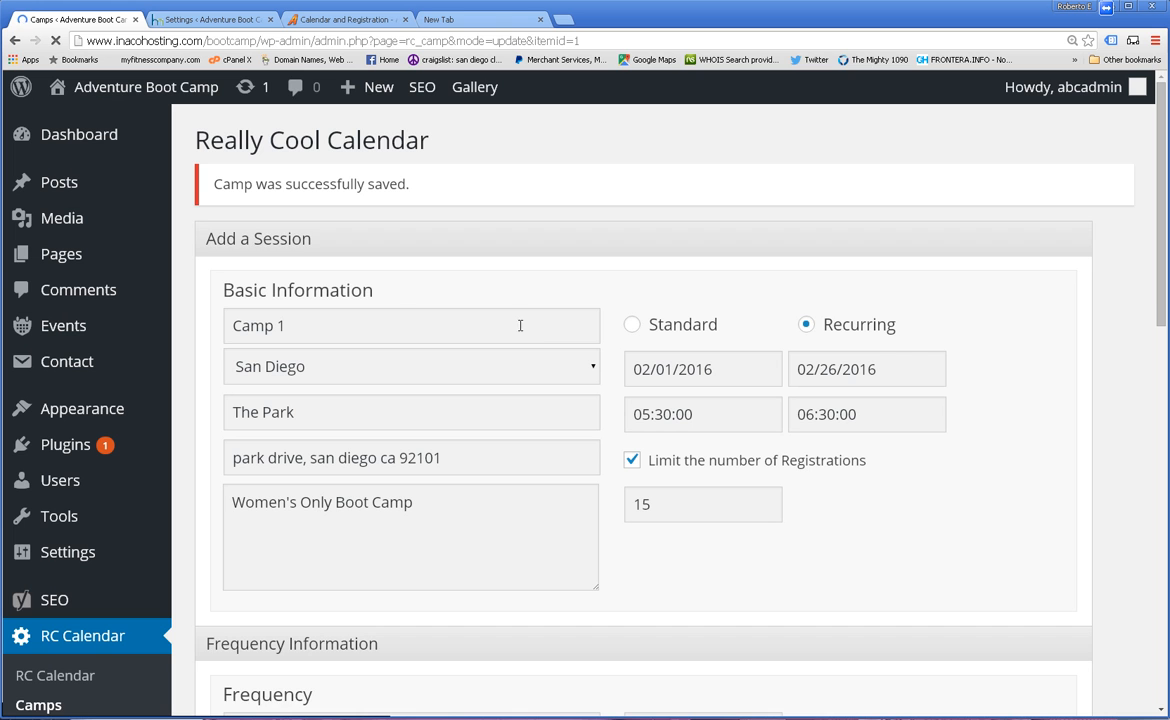
left_click_drag(215, 184, 415, 183)
left_click(436, 182)
scroll(433, 416, "down", 3)
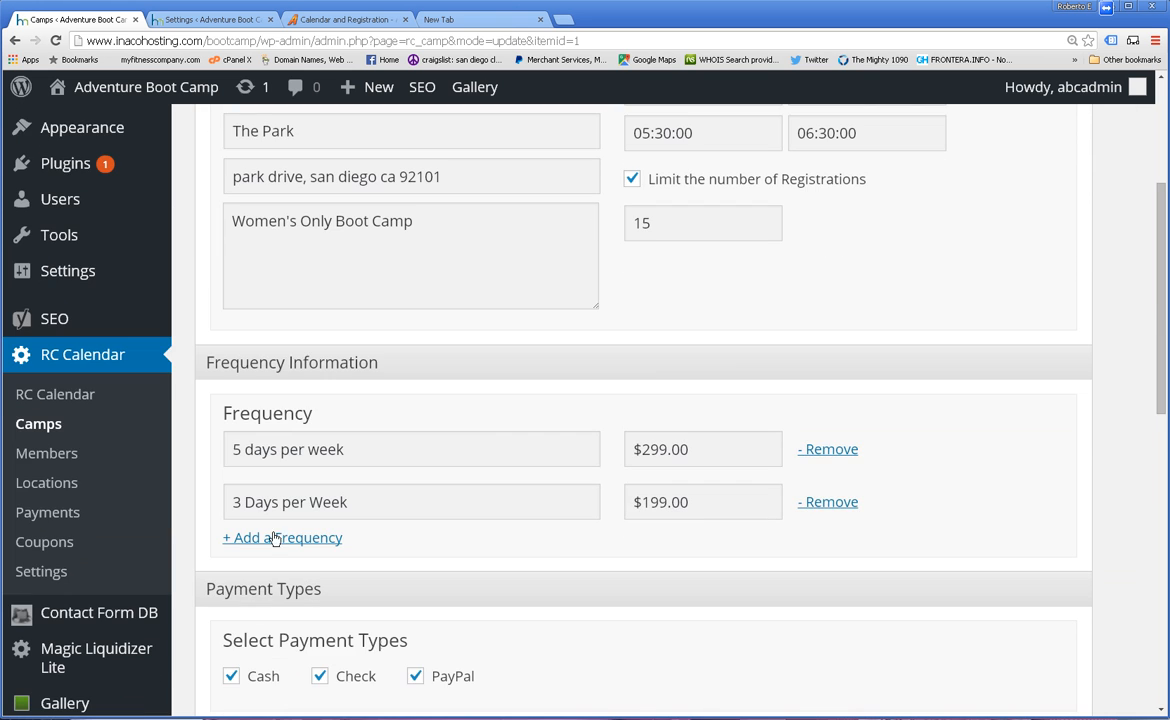
Open Camp 3 from the list of upcoming camps and examine its auto-responder message.
left_click(52, 426)
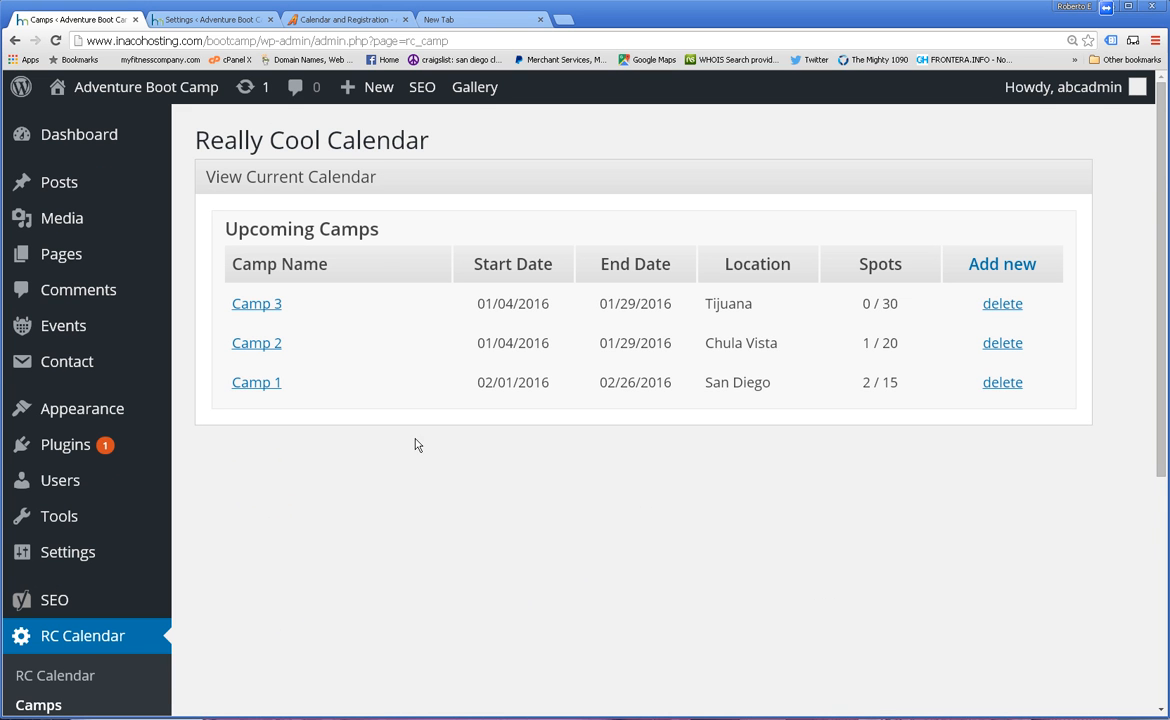
left_click(262, 309)
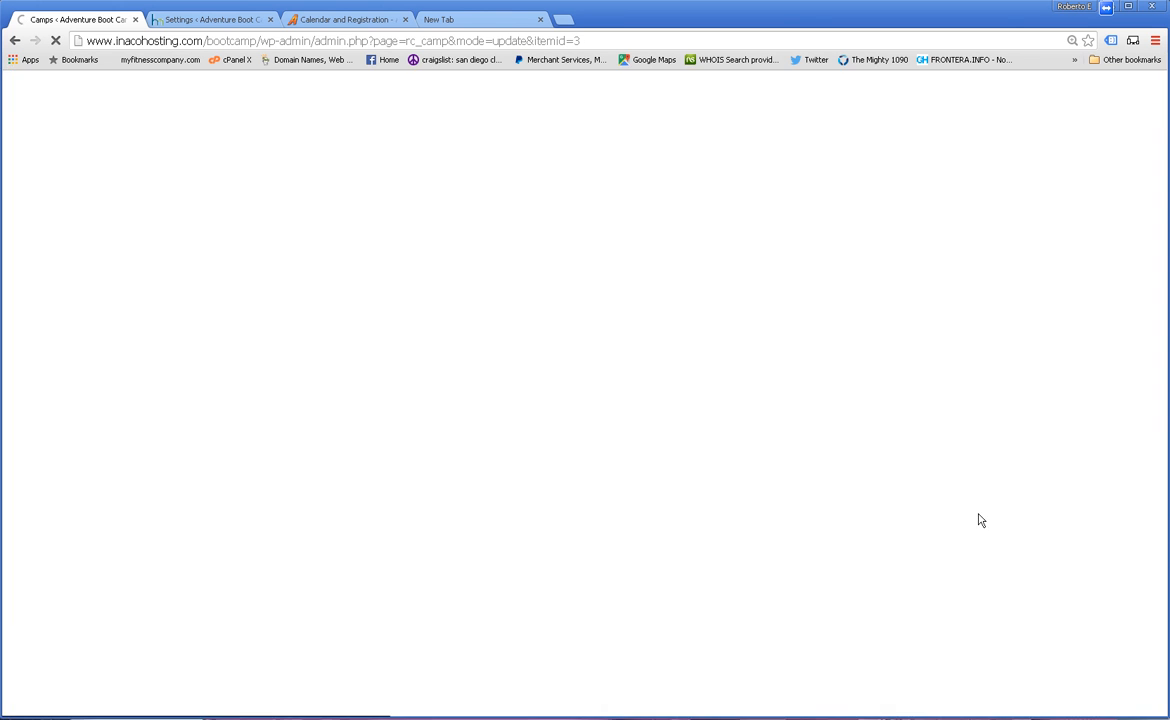
scroll(1037, 470, "down", 15)
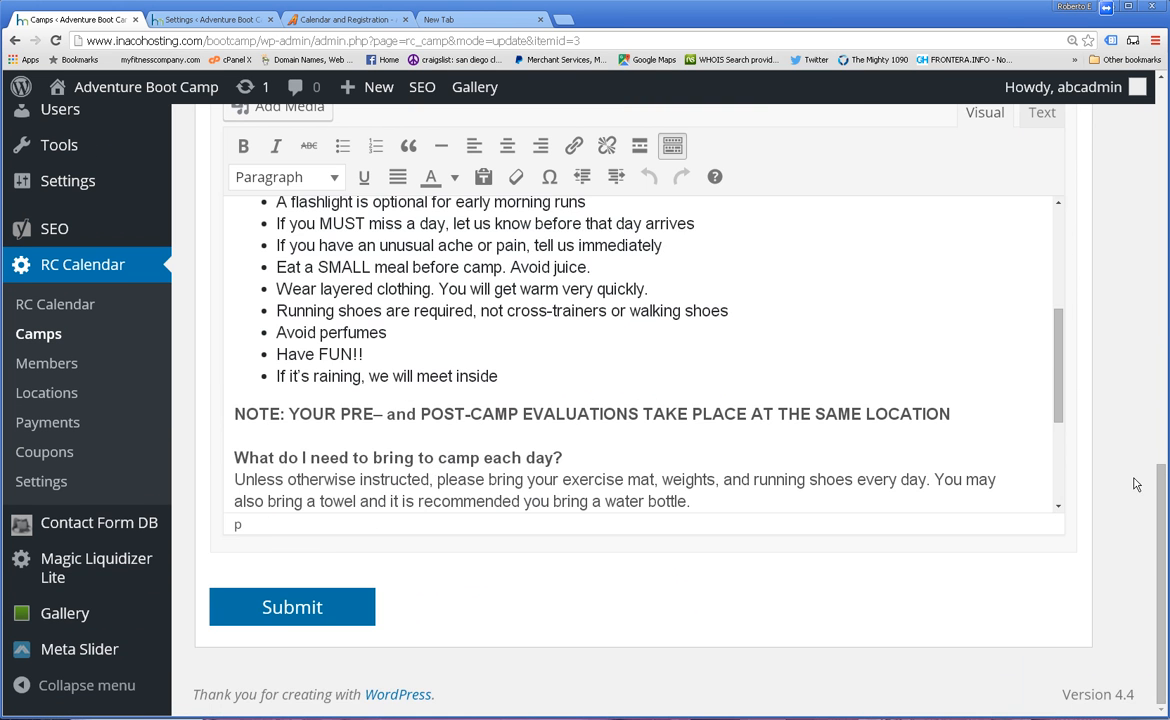
Italicize the word "Congratulations" in Camp 3's auto-responder message.
scroll(1018, 392, "up", 1)
scroll(980, 440, "up", 3)
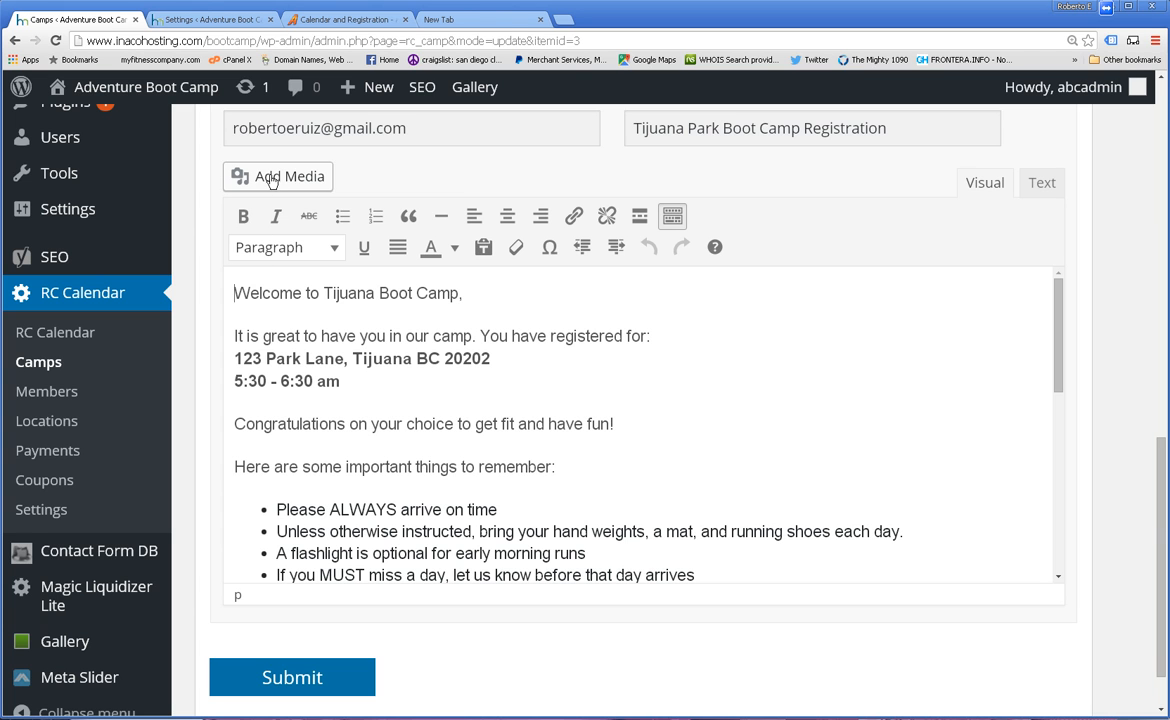
left_click_drag(380, 374, 234, 352)
left_click(400, 462)
double_click(270, 423)
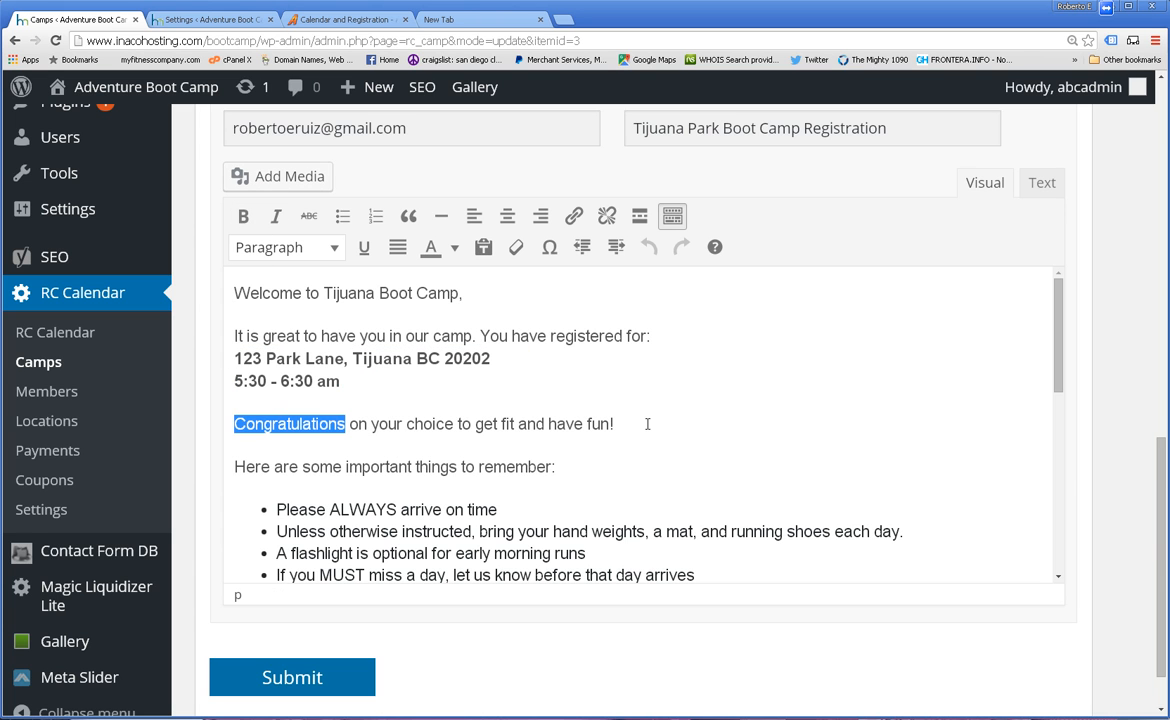
left_click(276, 216)
left_click(449, 423)
Review the bulleted list of things to remember in Camp 3's auto-responder message.
scroll(487, 484, "down", 3)
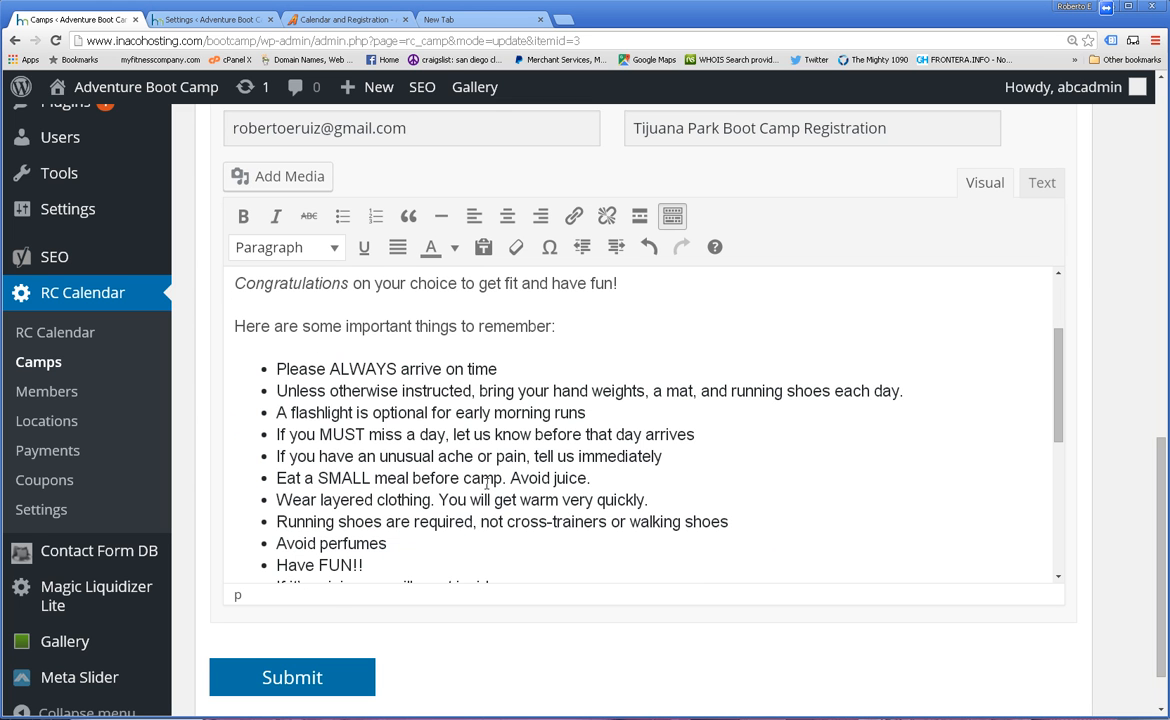
left_click_drag(274, 369, 428, 590)
left_click(492, 466)
scroll(638, 454, "up", 4)
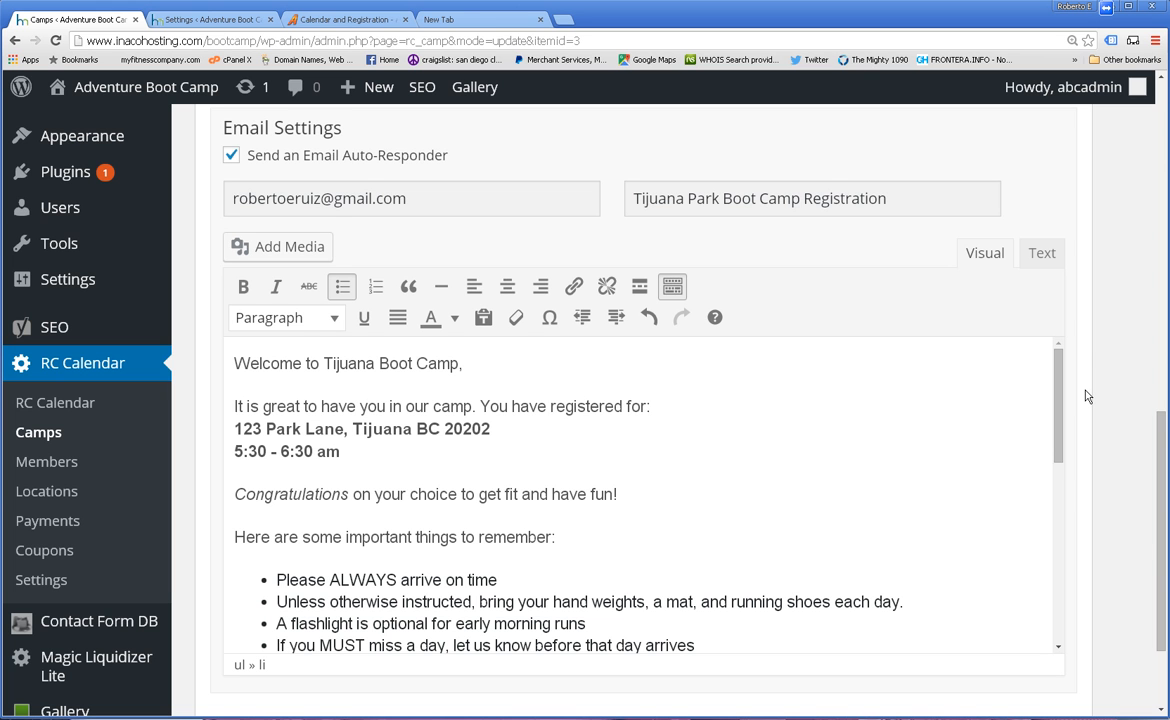
Switch to the public Calendar and Registration page and examine the San Diego camp schedule.
left_click(332, 25)
scroll(700, 300, "down", 3)
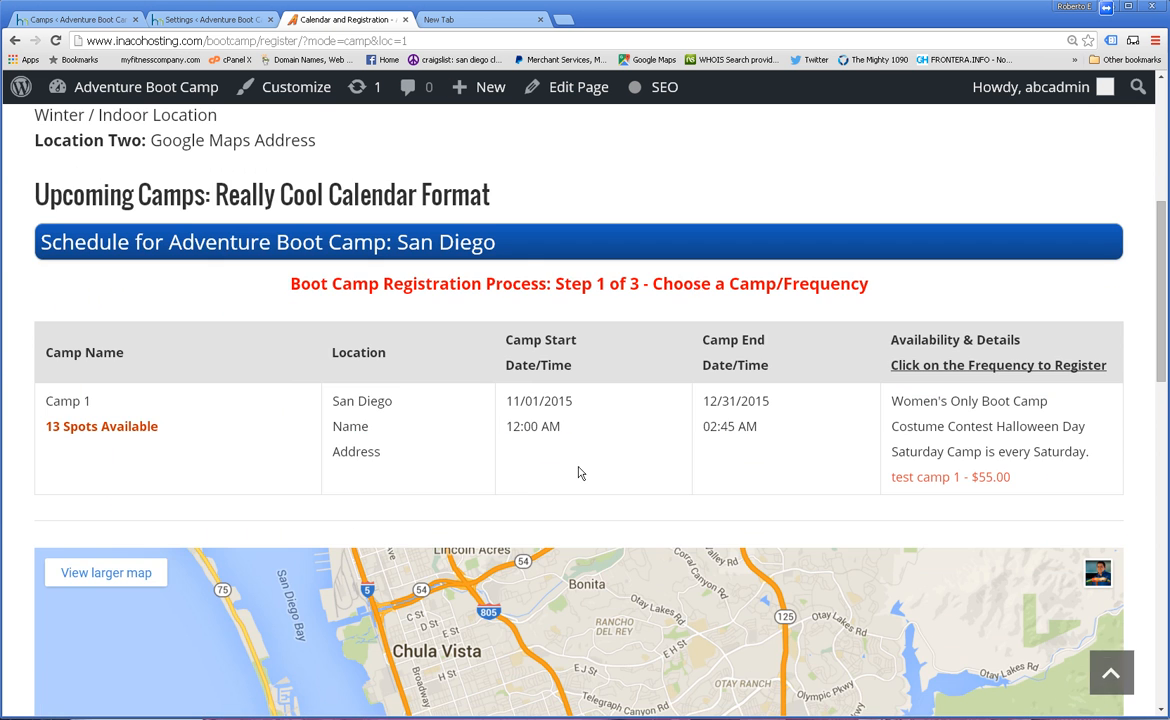
left_click_drag(62, 190, 671, 372)
left_click(874, 428)
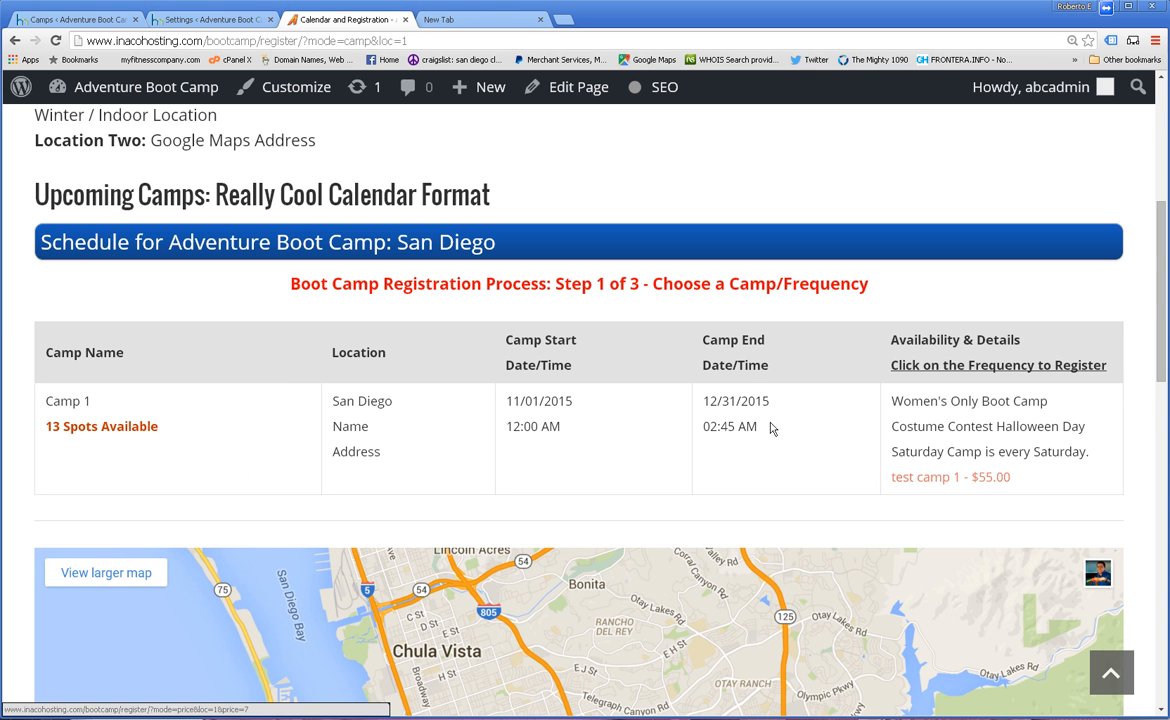
left_click_drag(40, 175, 535, 182)
left_click(587, 204)
Reload the registration page's location choices and open the Chula Vista camp schedule.
scroll(600, 300, "up", 5)
mouse_move(284, 128)
left_click(284, 186)
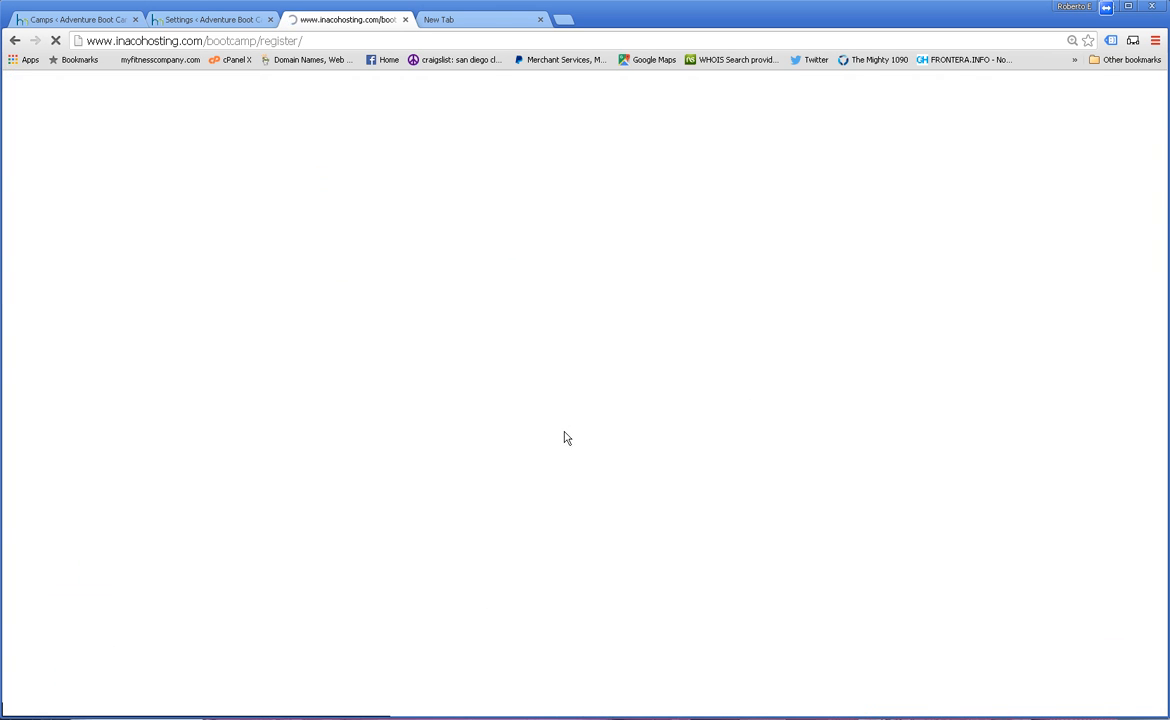
scroll(572, 445, "down", 3)
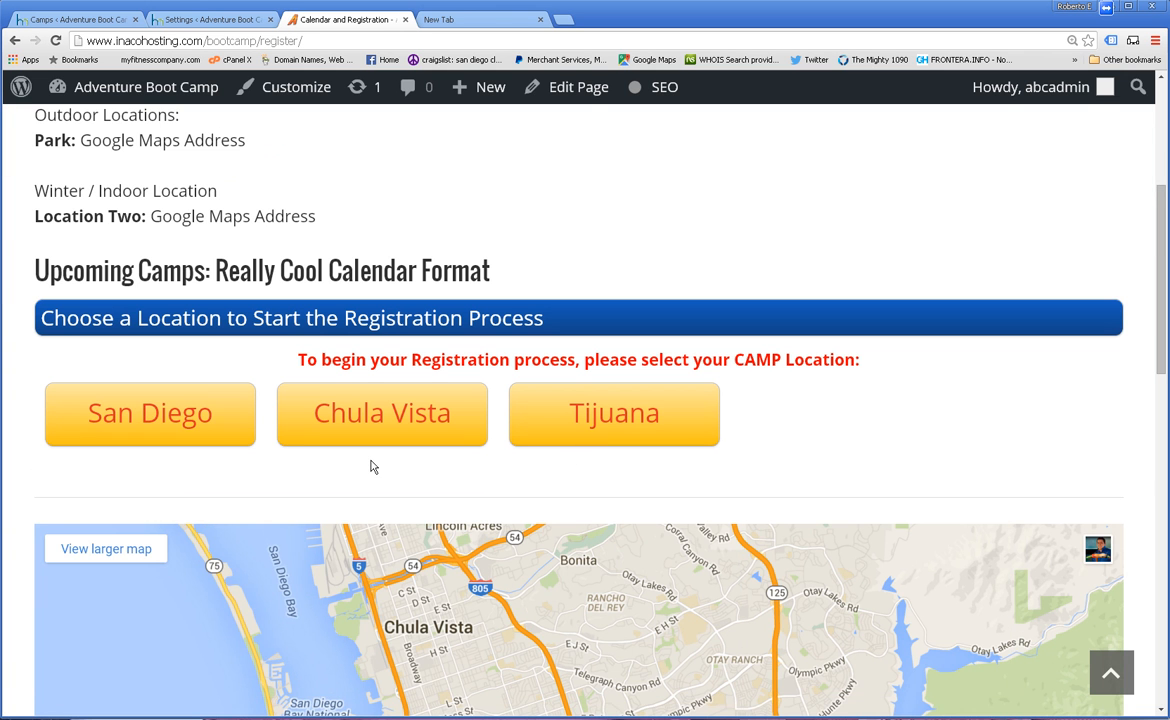
left_click(400, 421)
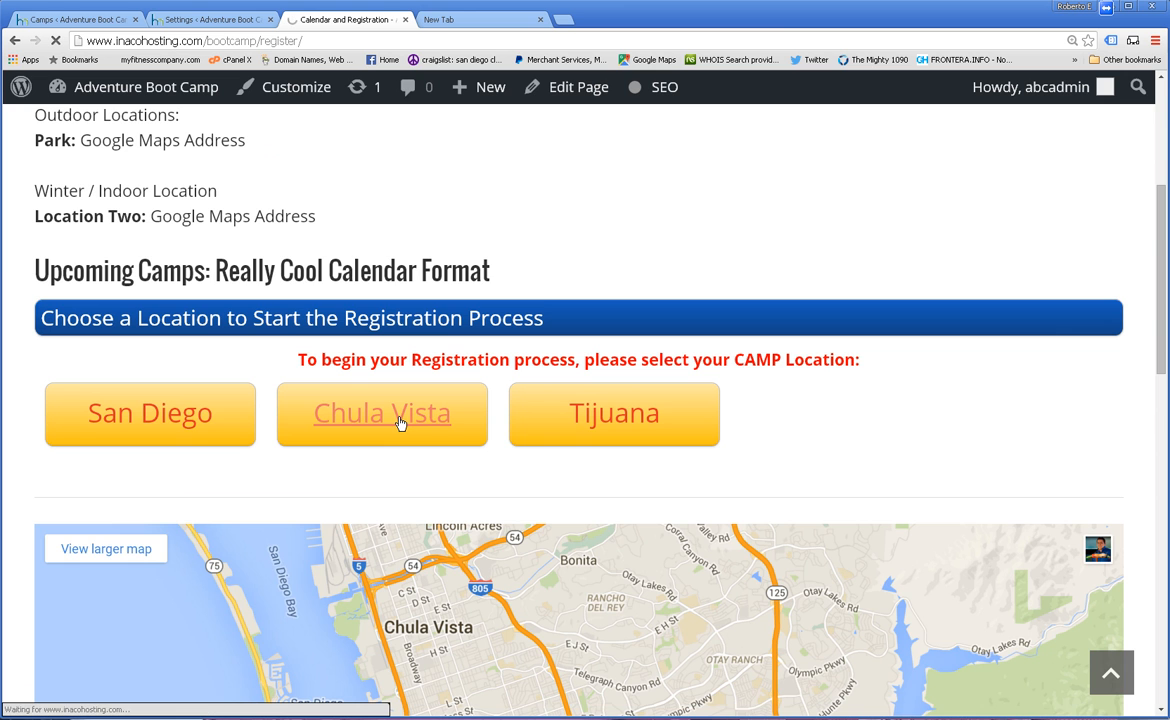
scroll(640, 392, "down", 4)
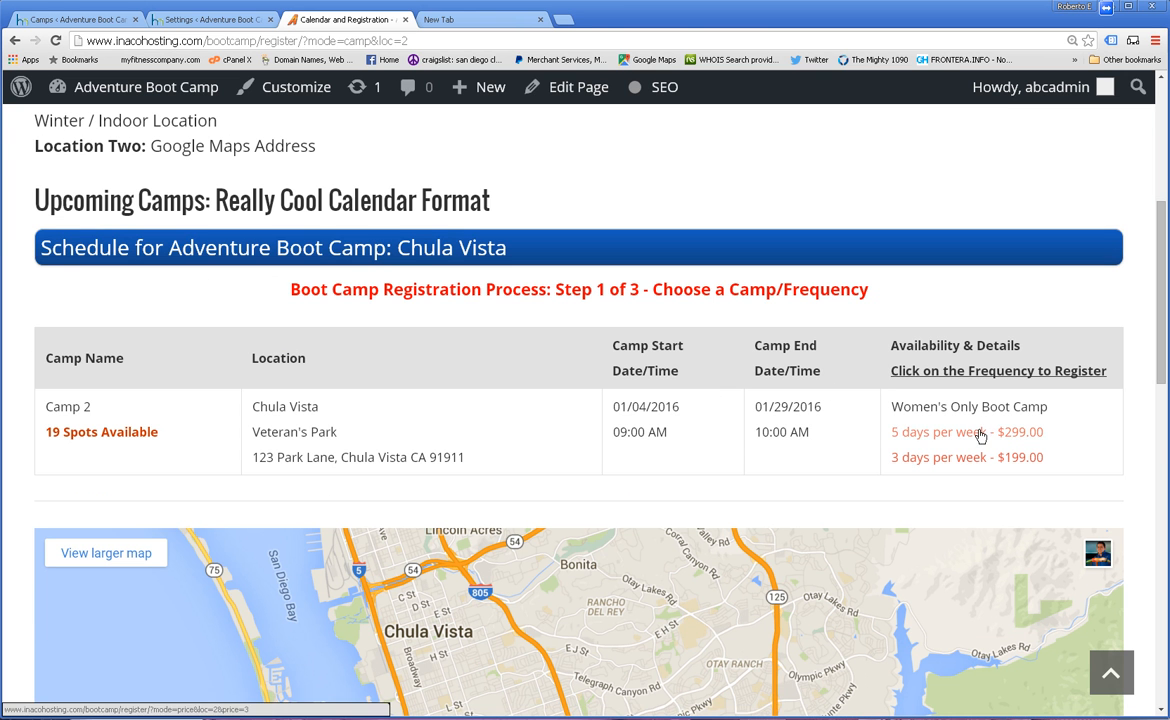
Choose the "5 days per week - $299.00" option for Camp 2 and review its camp and payment information.
left_click(975, 441)
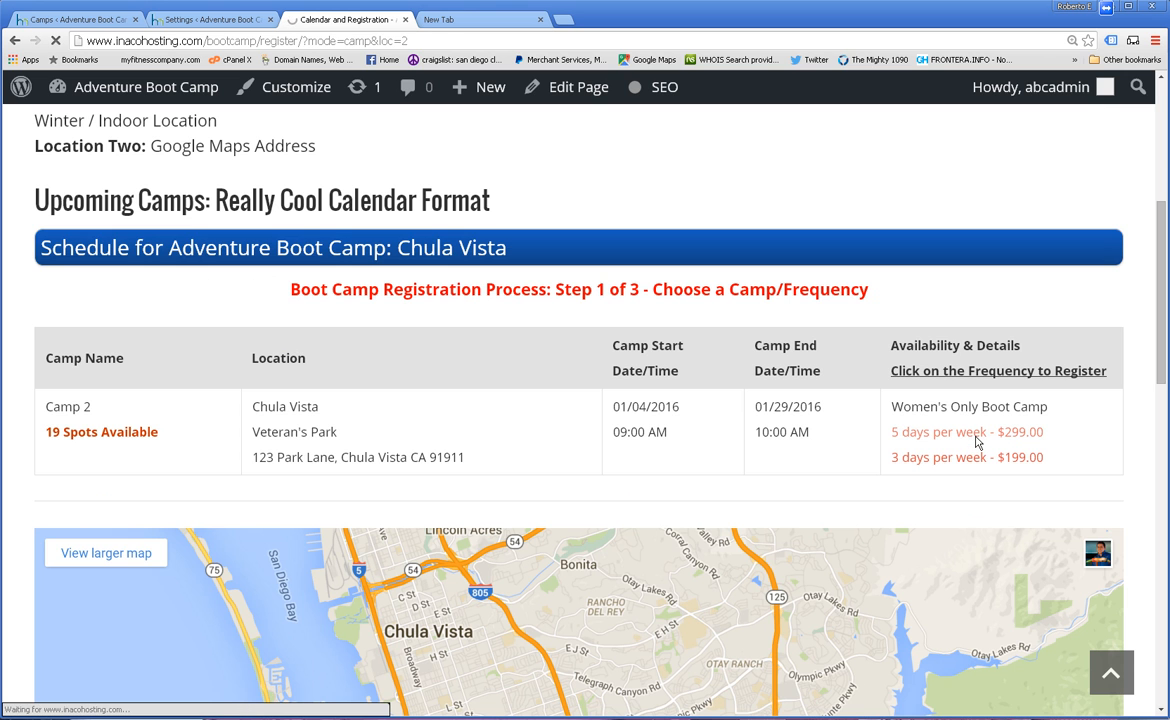
scroll(616, 355, "down", 4)
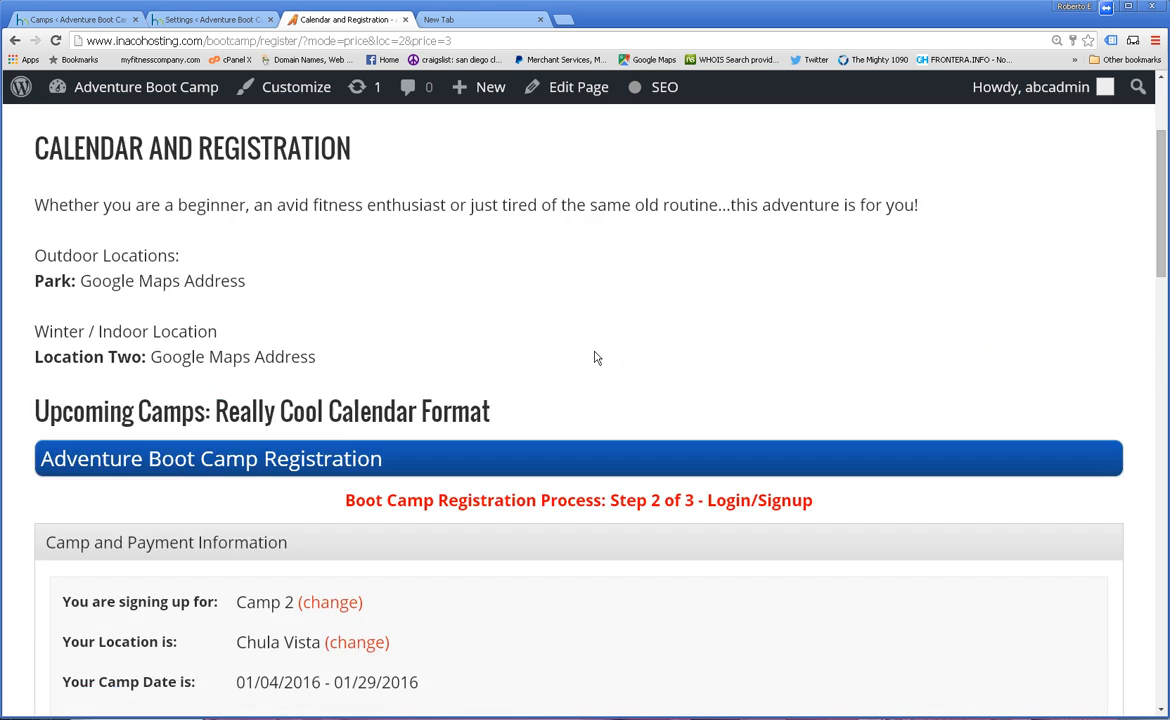
scroll(597, 354, "down", 3)
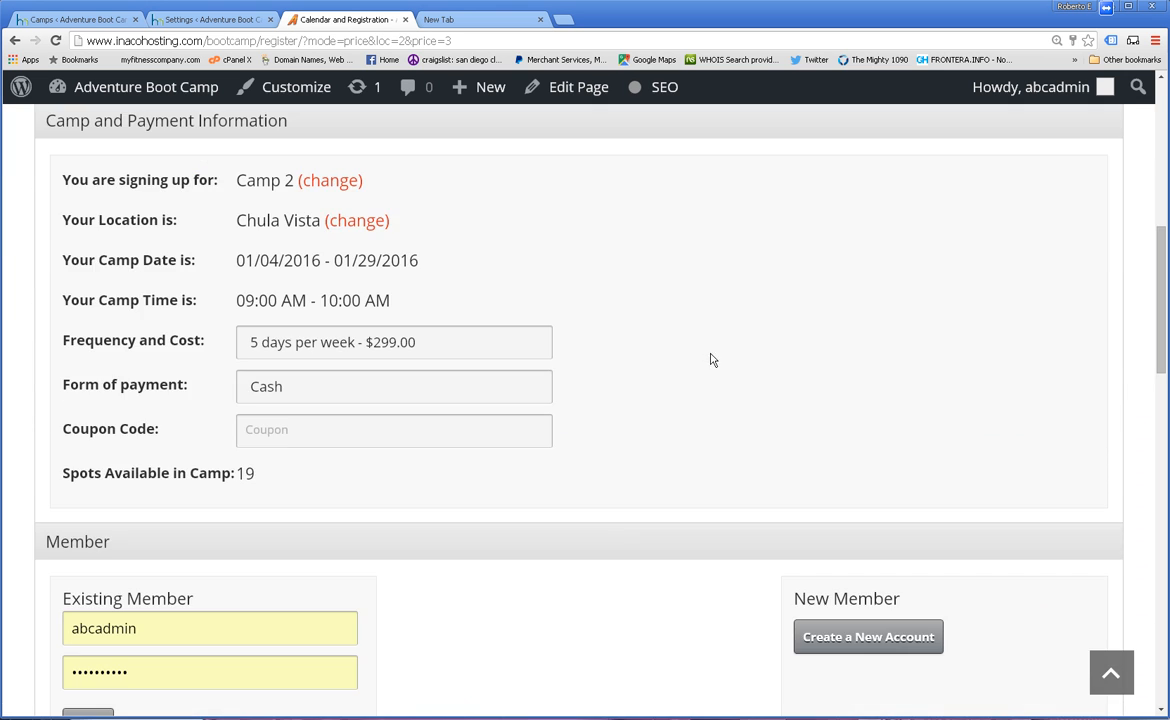
scroll(712, 360, "down", 2)
scroll(710, 360, "up", 3)
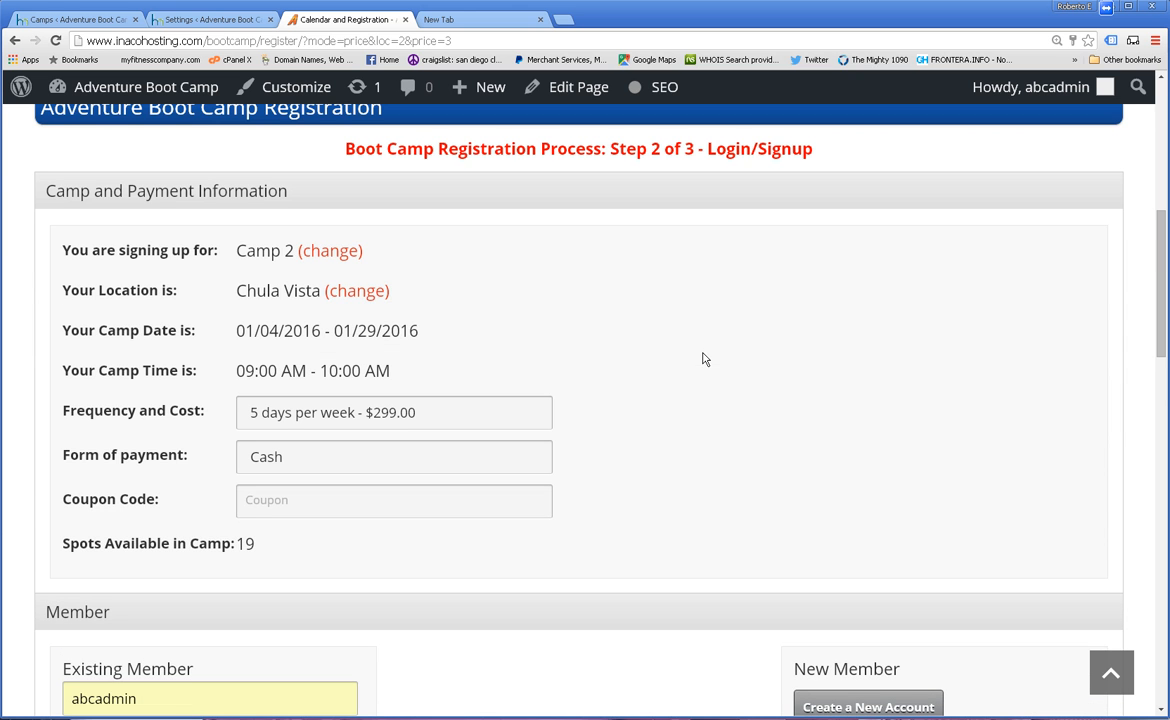
left_click_drag(47, 190, 200, 330)
left_click(160, 405)
scroll(460, 355, "down", 1)
scroll(449, 350, "down", 2)
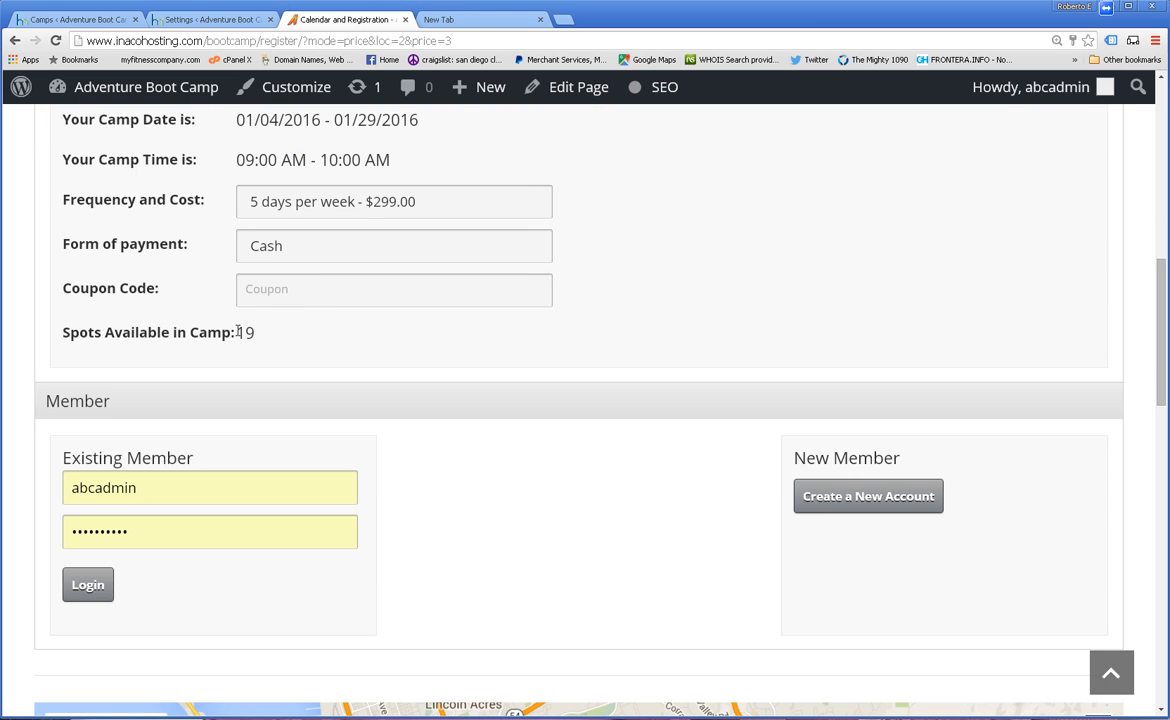
Clear the prefilled username and password from the Existing Member login.
left_click_drag(169, 495, 52, 486)
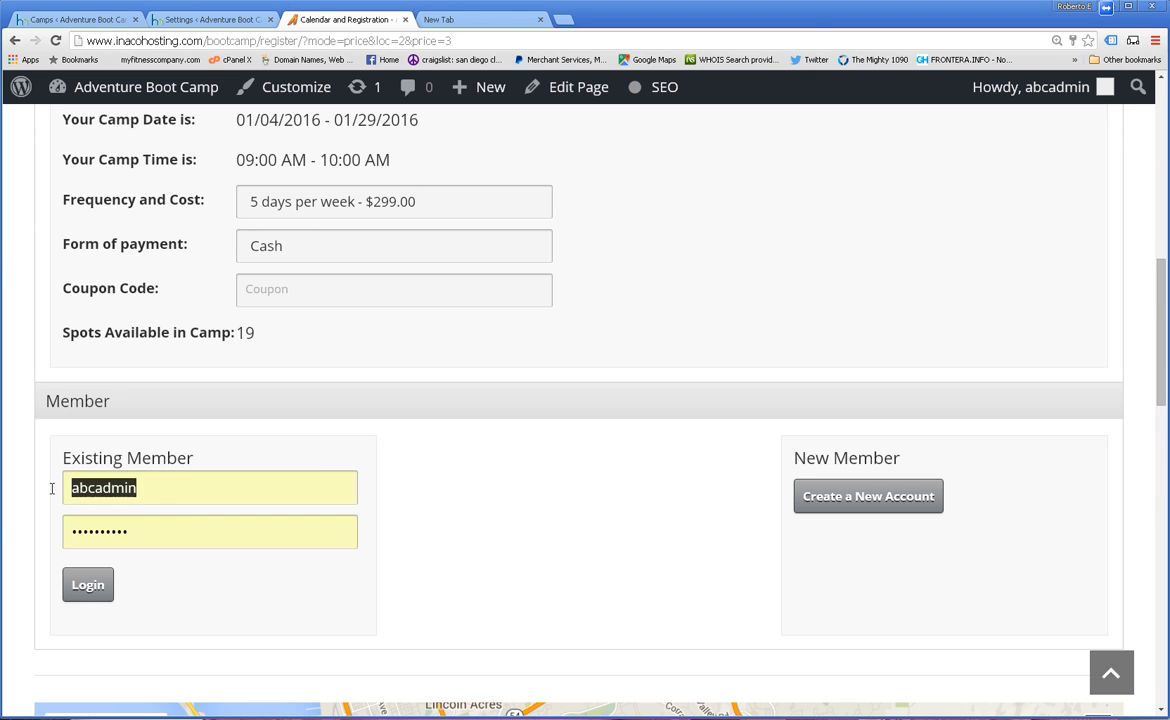
type("adm")
key("BackSpace")
key("BackSpace")
key("BackSpace")
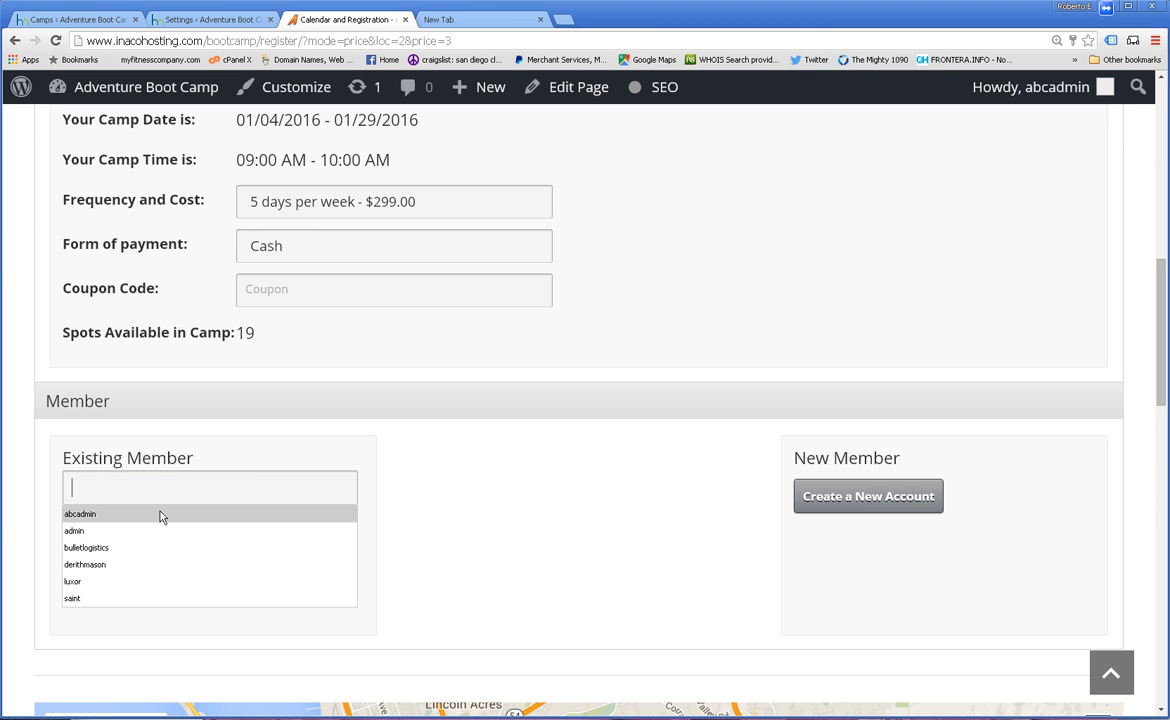
left_click(512, 494)
left_click_drag(196, 535, 70, 532)
key("BackSpace")
left_click(470, 437)
Open the new account form and look through its member details, self-assessment and medical history questions.
left_click(905, 500)
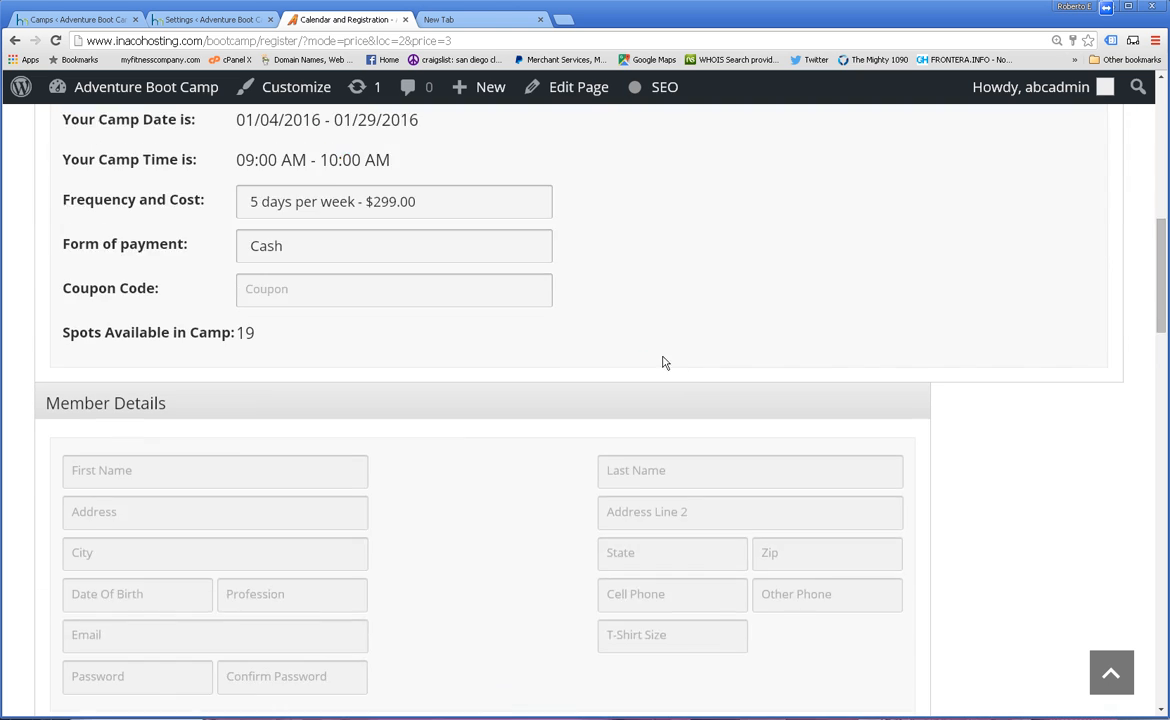
scroll(129, 263, "down", 1)
scroll(130, 262, "up", 1)
scroll(188, 300, "down", 3)
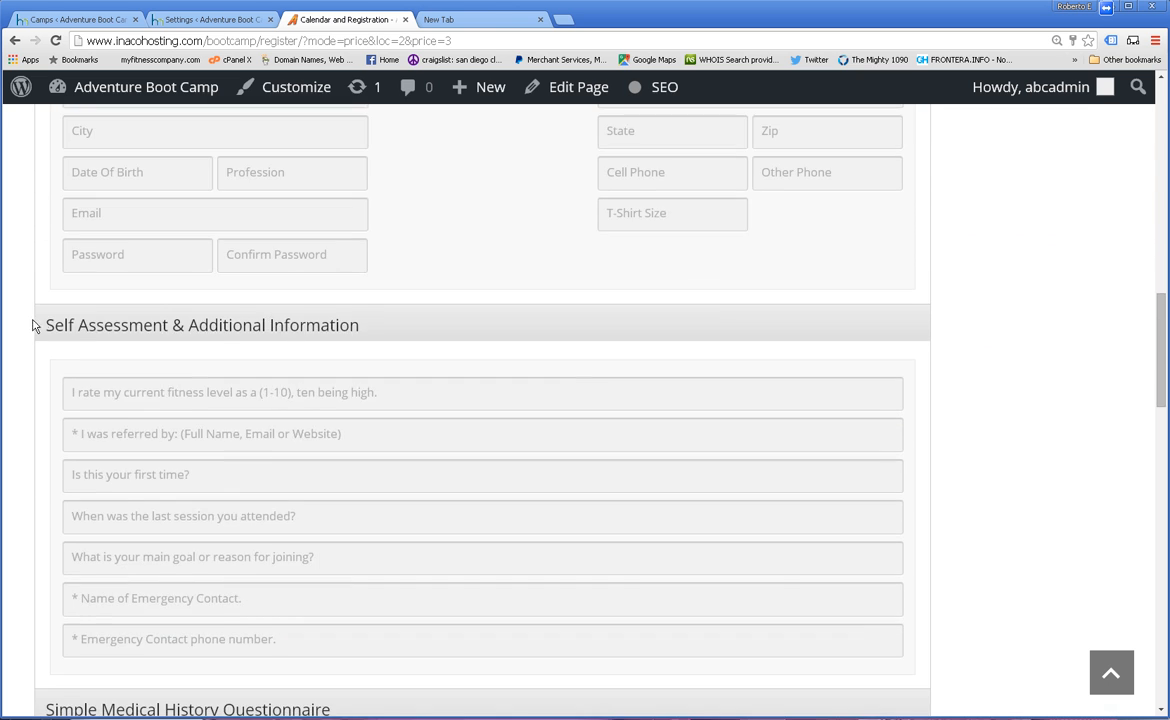
scroll(55, 326, "down", 5)
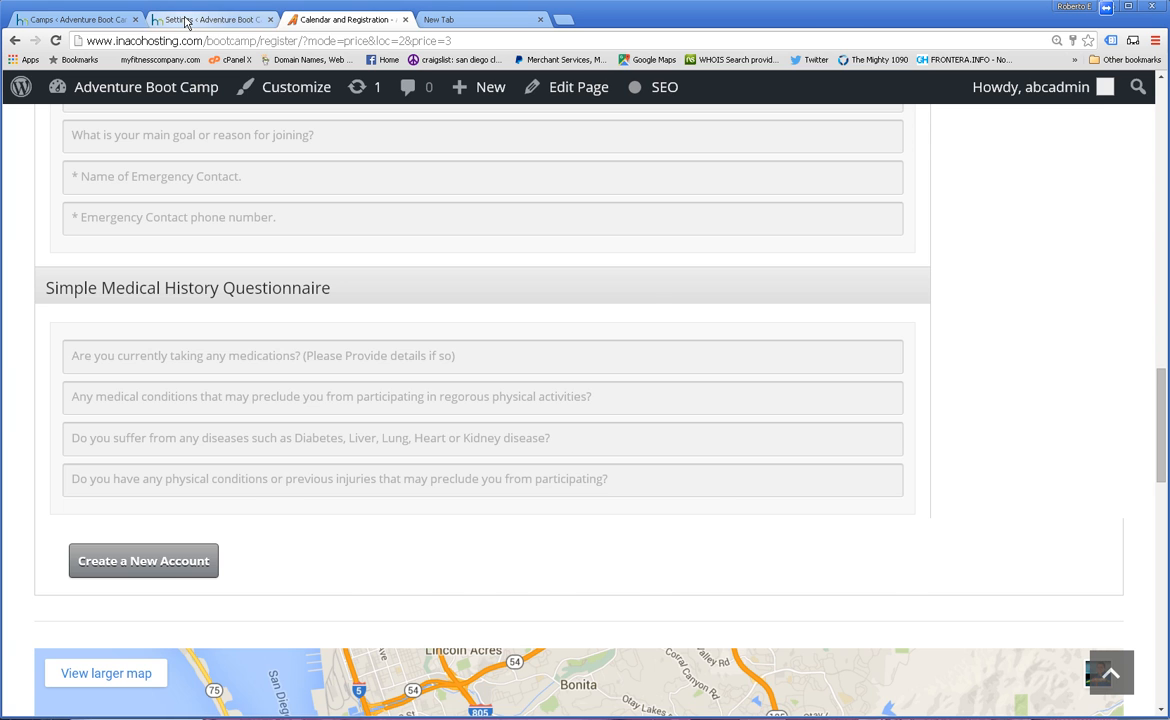
Return to the plugin admin, open the member registered on 11/11/2015 and examine the record's camp history.
left_click(80, 28)
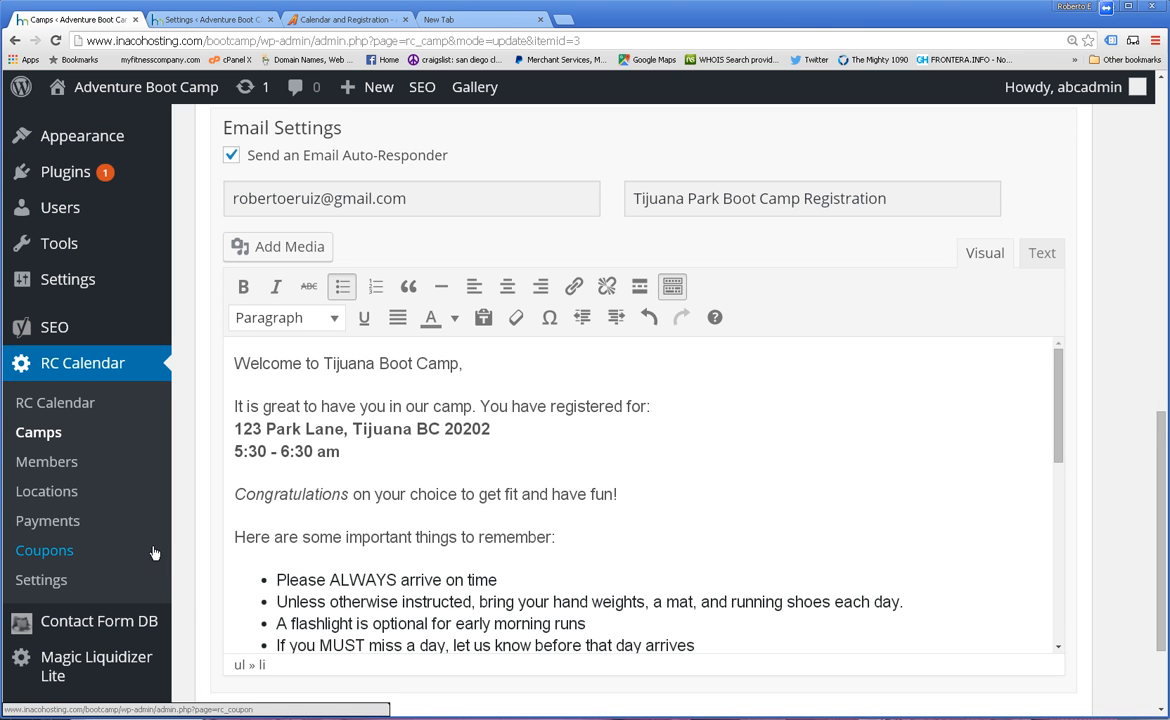
scroll(62, 450, "down", 1)
left_click(77, 392)
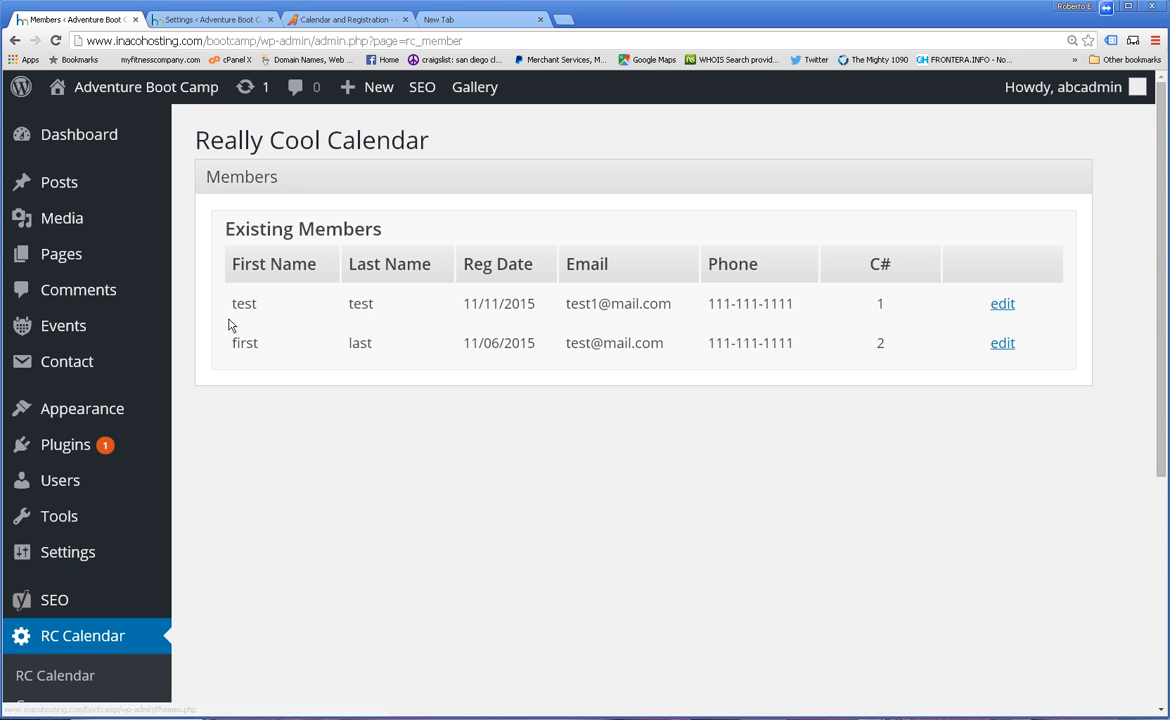
left_click(1008, 305)
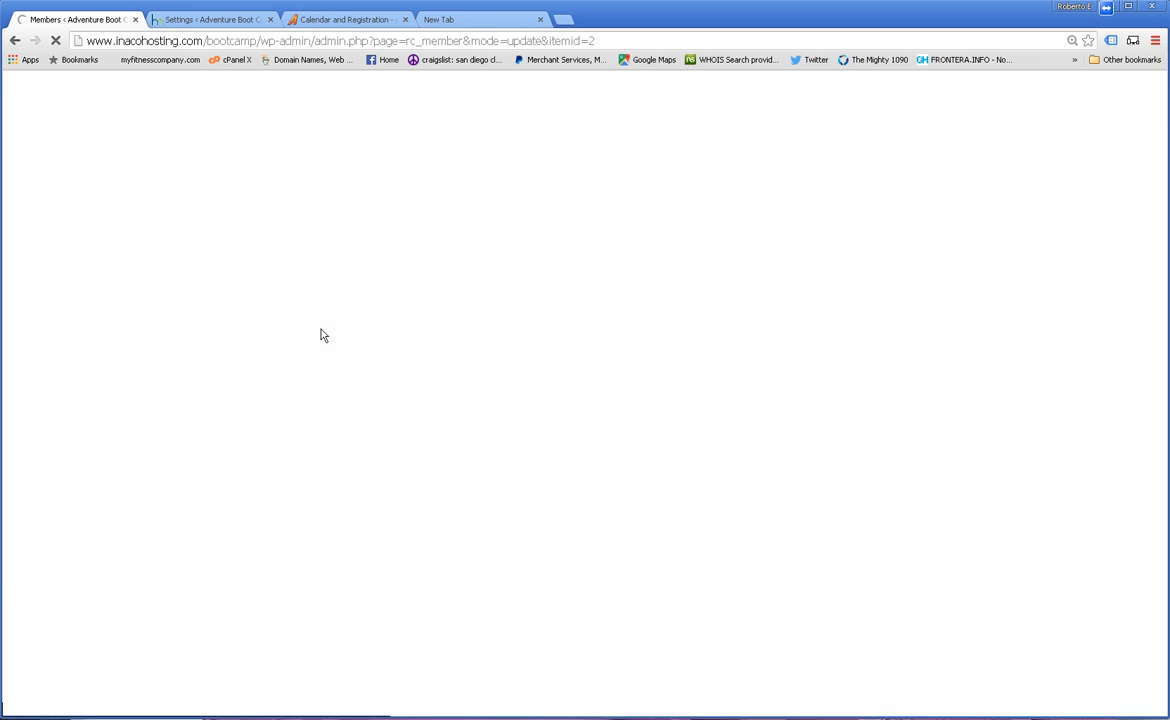
scroll(1094, 402, "down", 8)
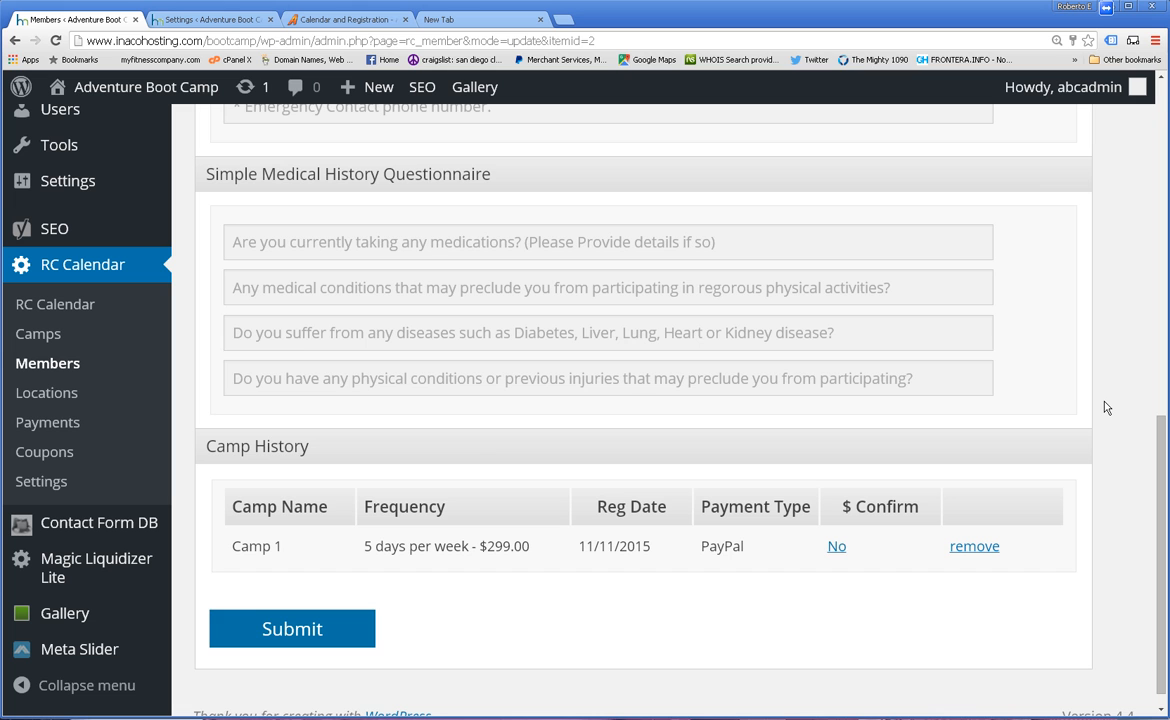
scroll(1099, 413, "down", 1)
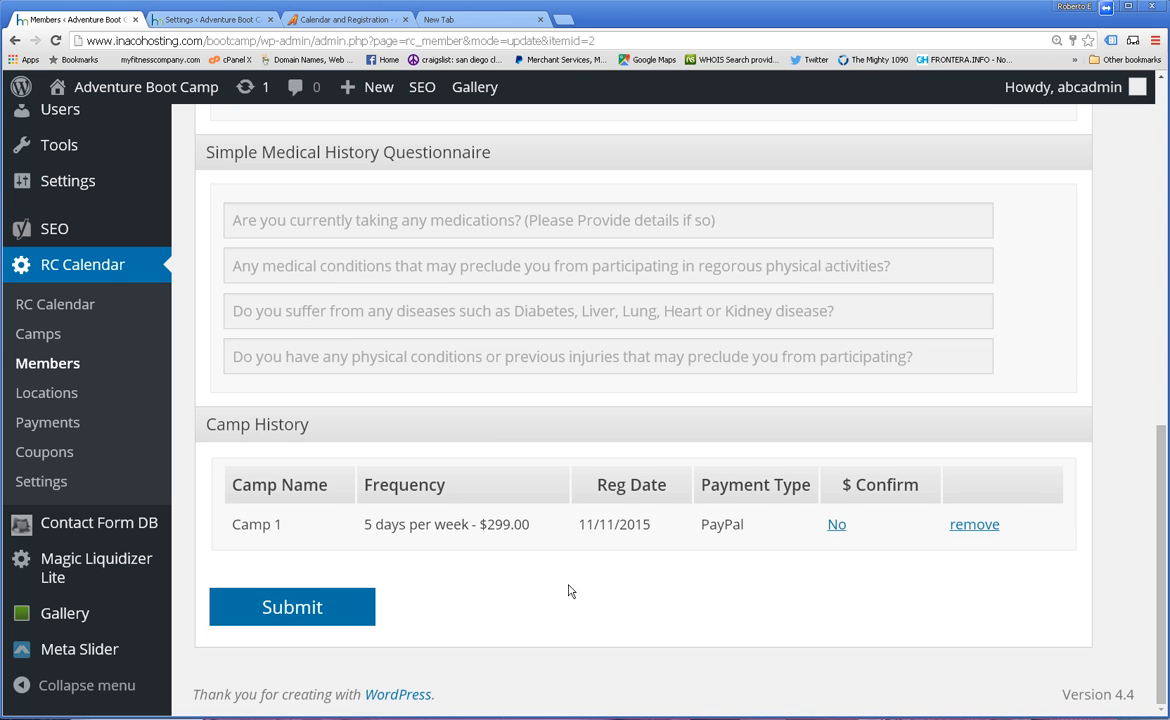
left_click_drag(233, 487, 1052, 540)
left_click(1052, 546)
Review the member's personal details, self-assessment and medical history sections.
scroll(1030, 530, "up", 3)
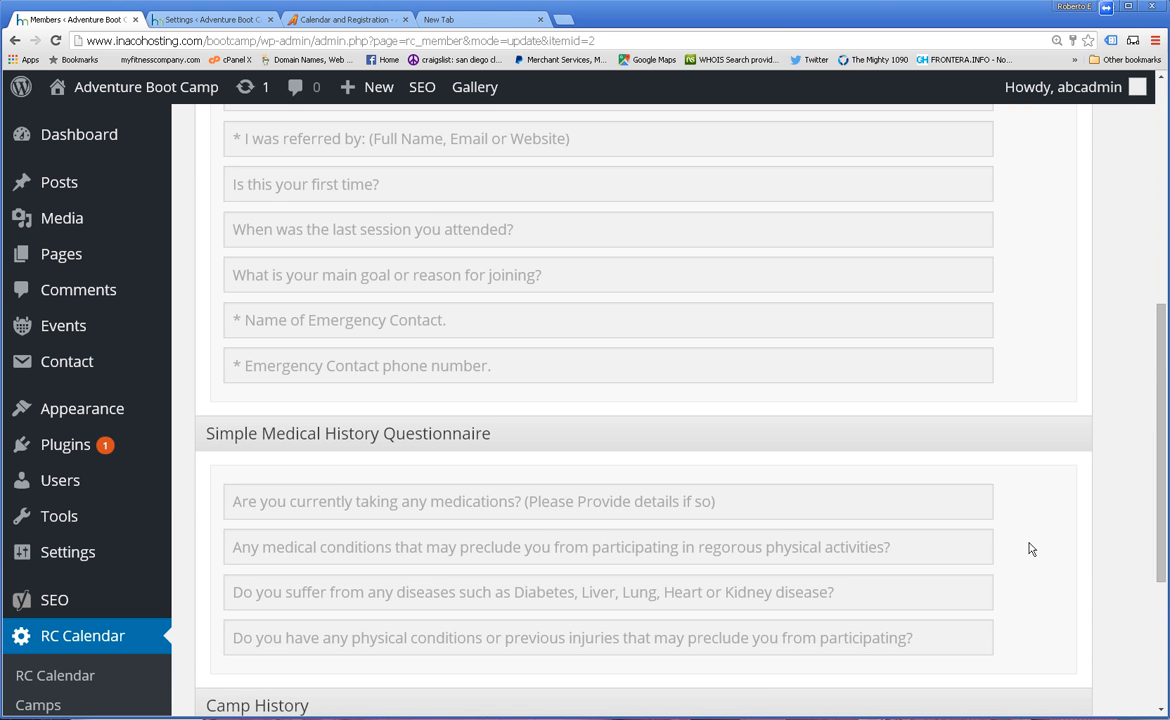
scroll(948, 512, "up", 5)
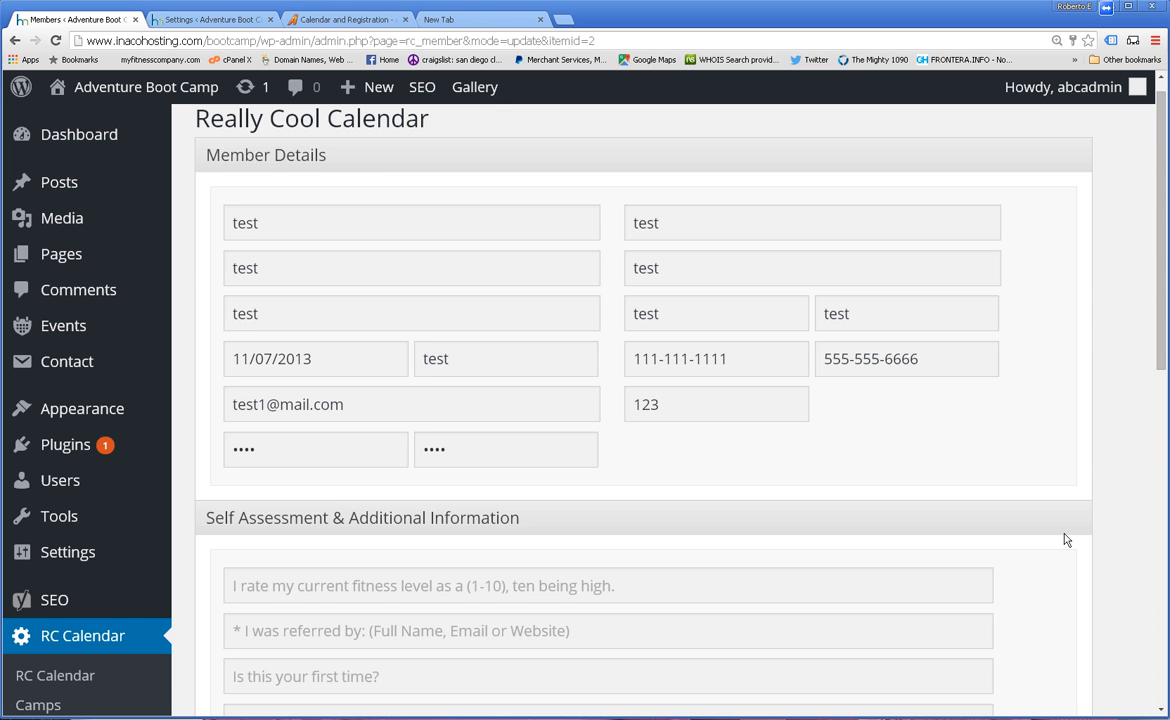
scroll(1065, 540, "down", 6)
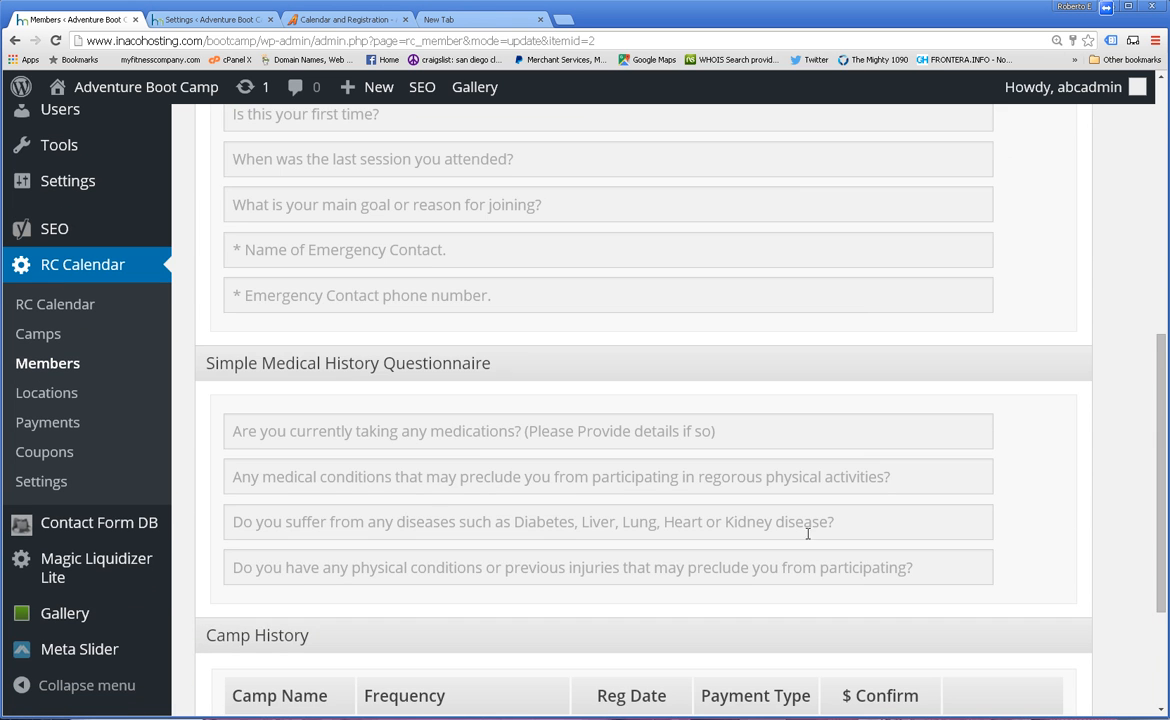
scroll(1034, 449, "up", 7)
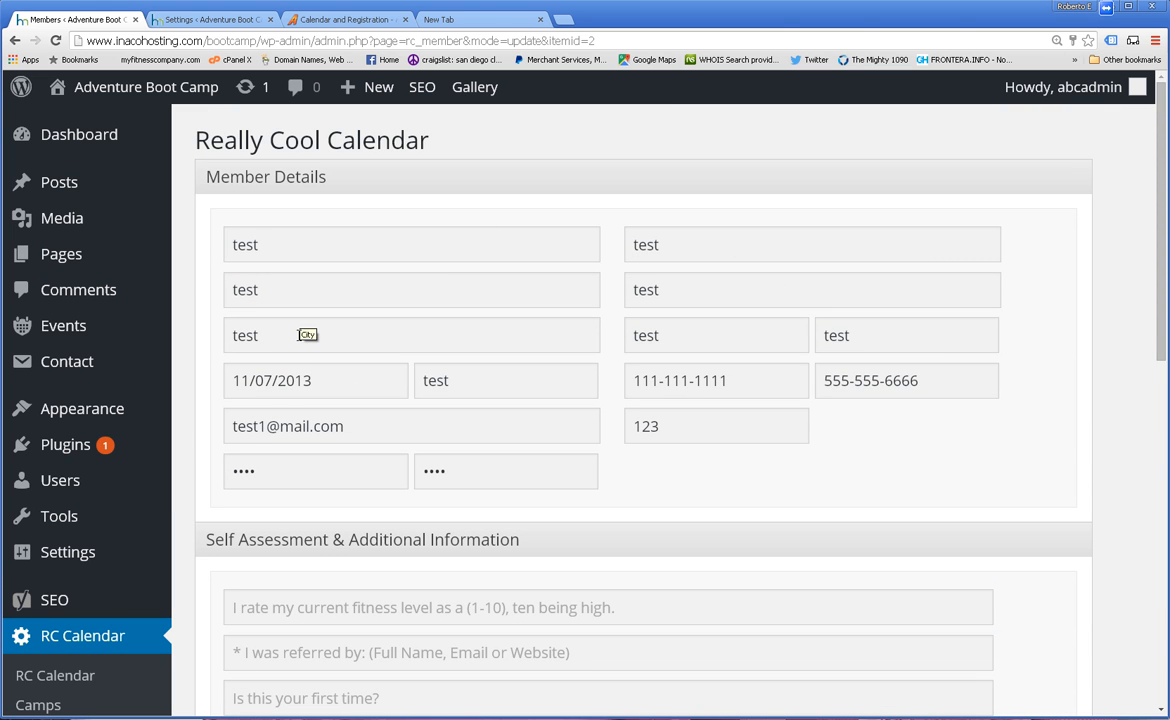
scroll(389, 444, "down", 4)
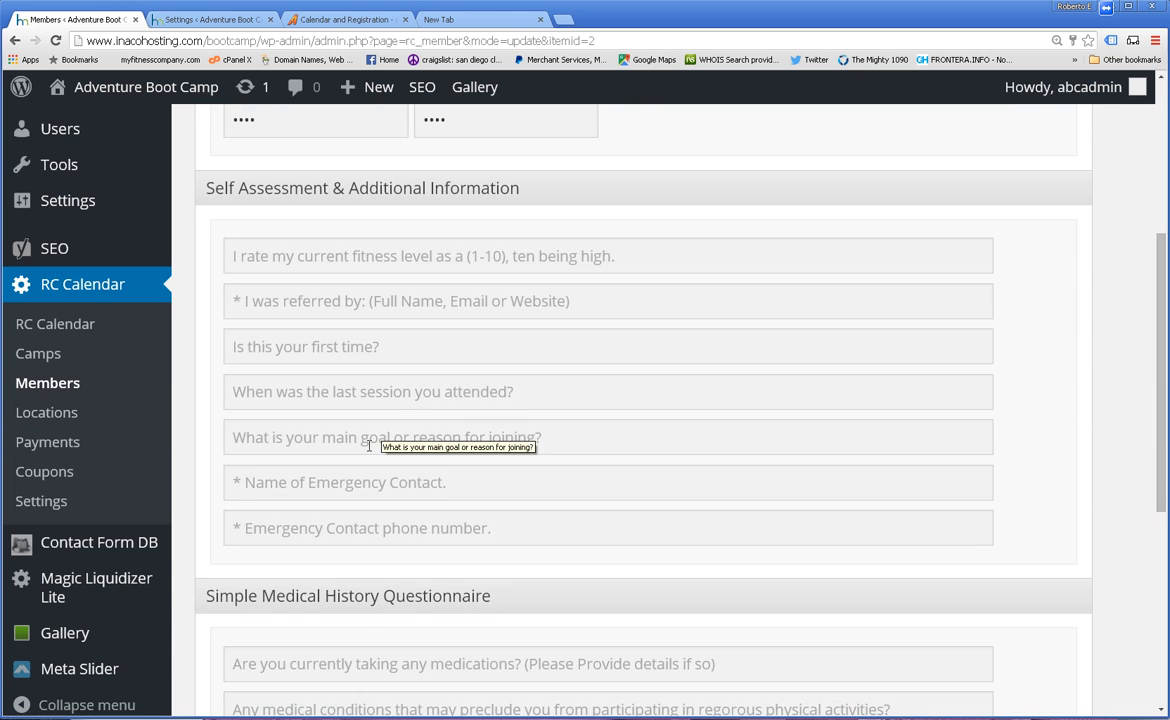
Open the plugin's Coupons page and set the new coupon's date to 12/09/2015.
left_click(60, 482)
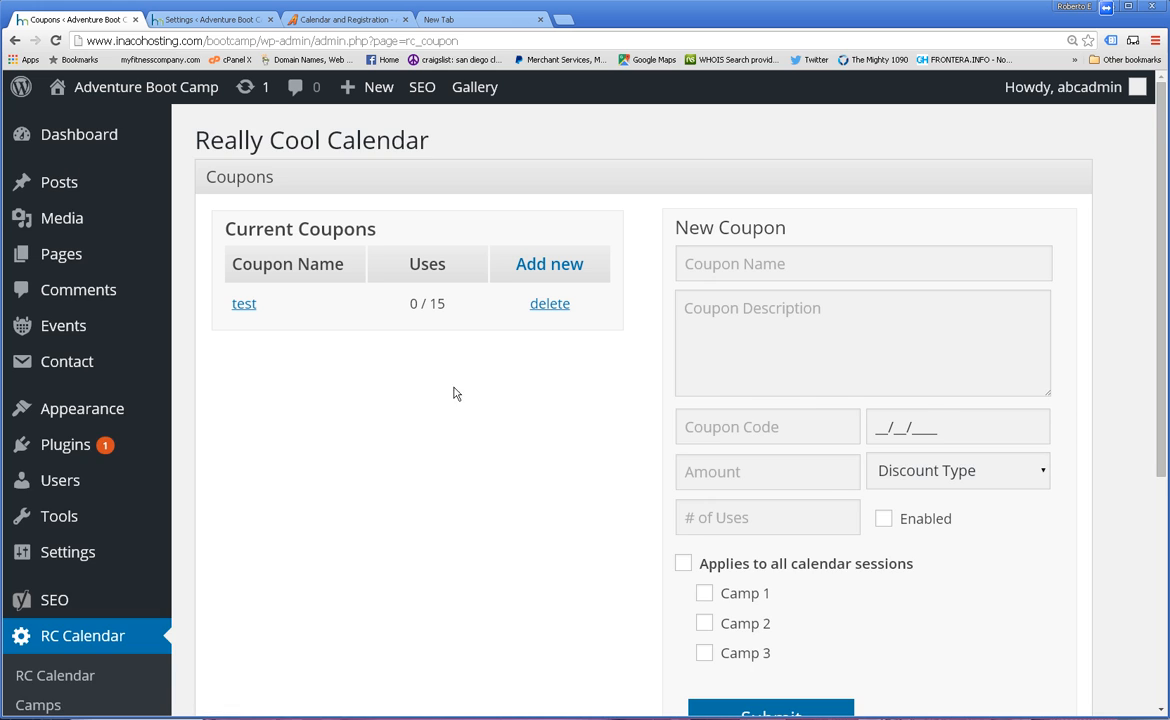
scroll(557, 360, "down", 1)
scroll(676, 248, "down", 1)
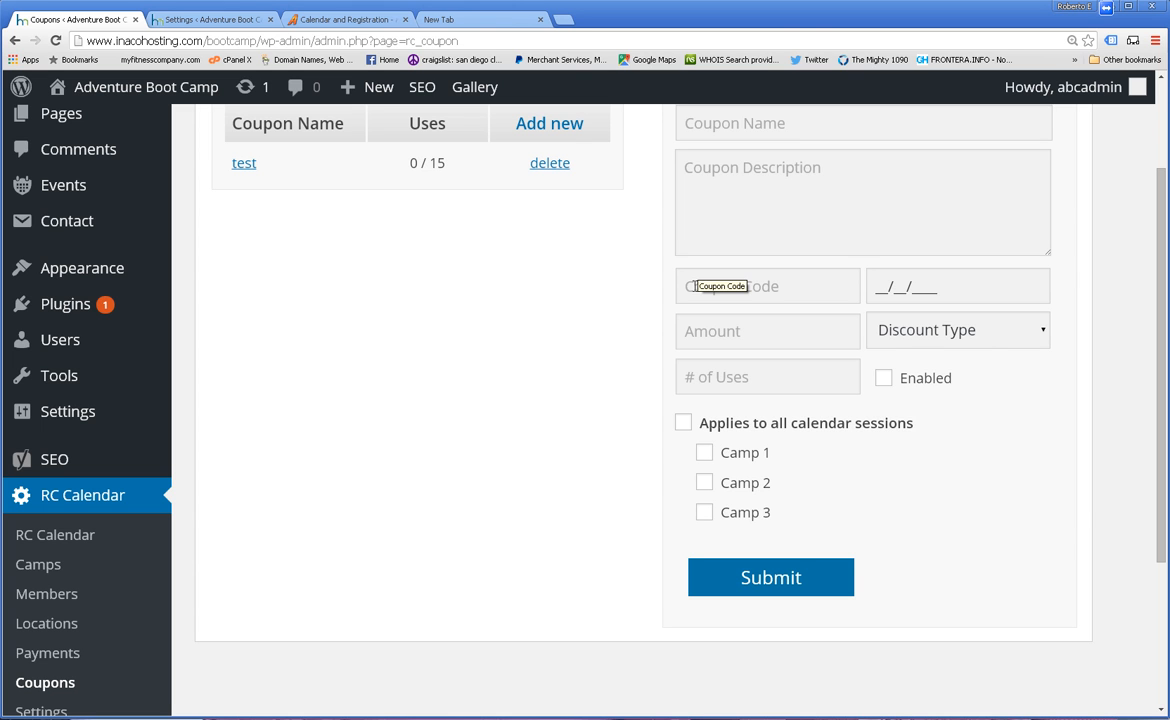
left_click(885, 287)
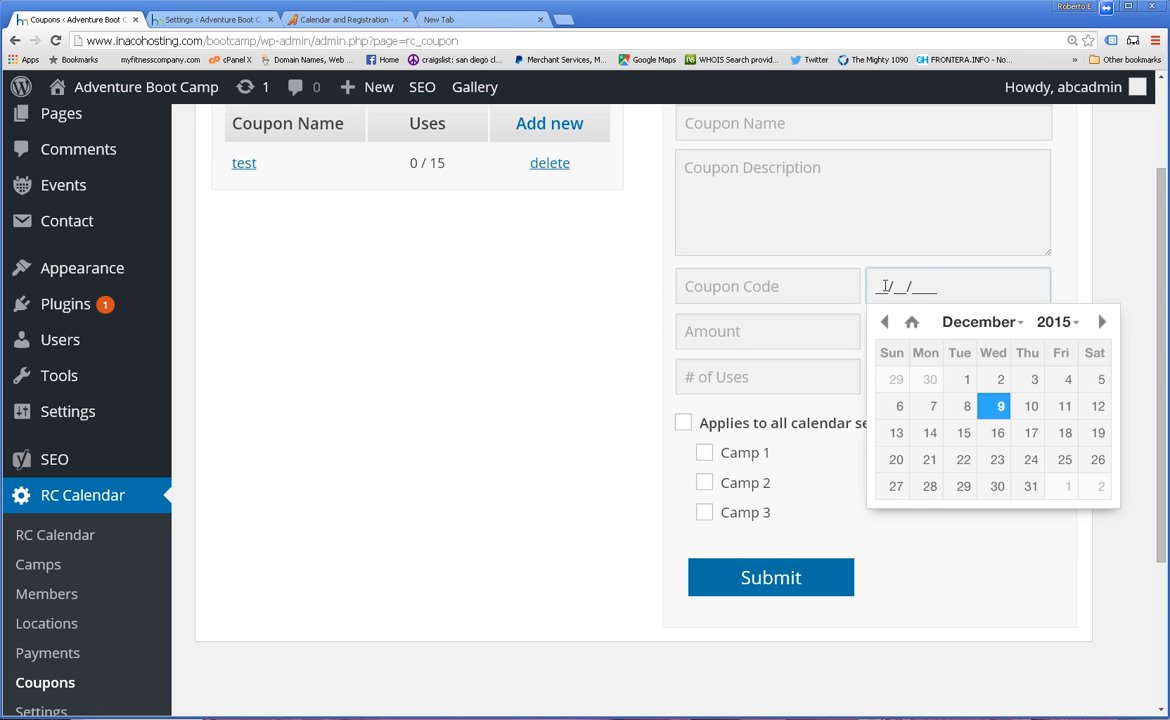
left_click(492, 365)
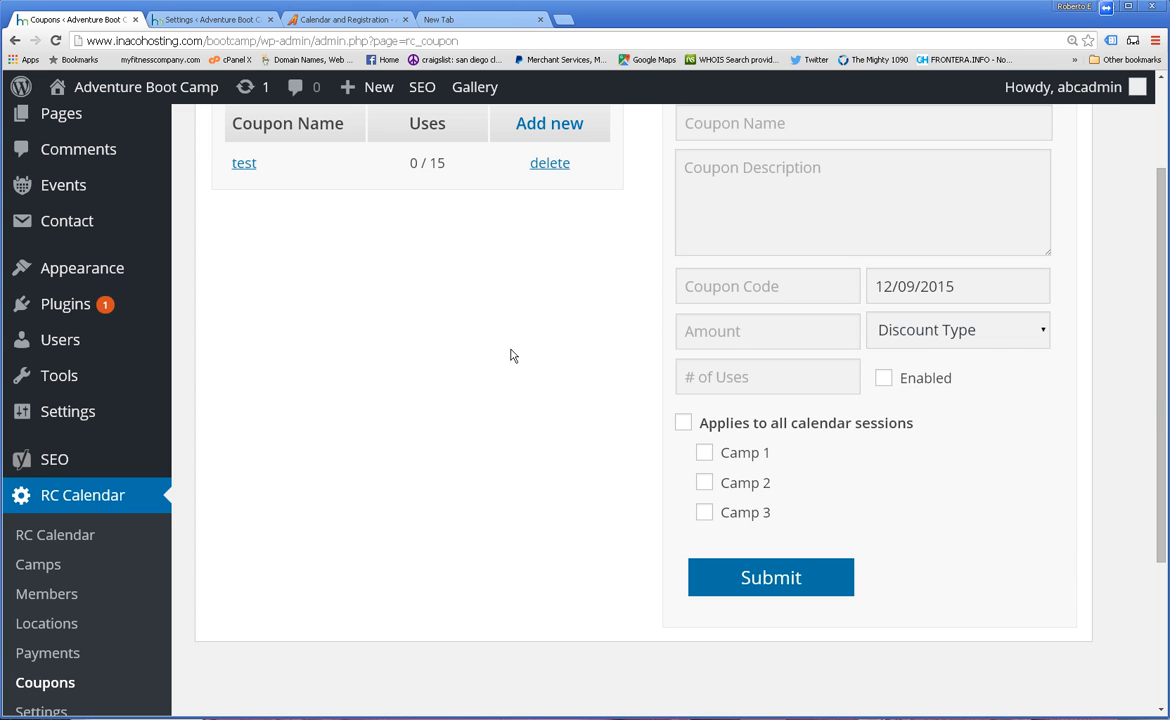
View the new coupon's discount type options and limit the coupon to Camp 2 instead of all calendar sessions.
left_click(960, 331)
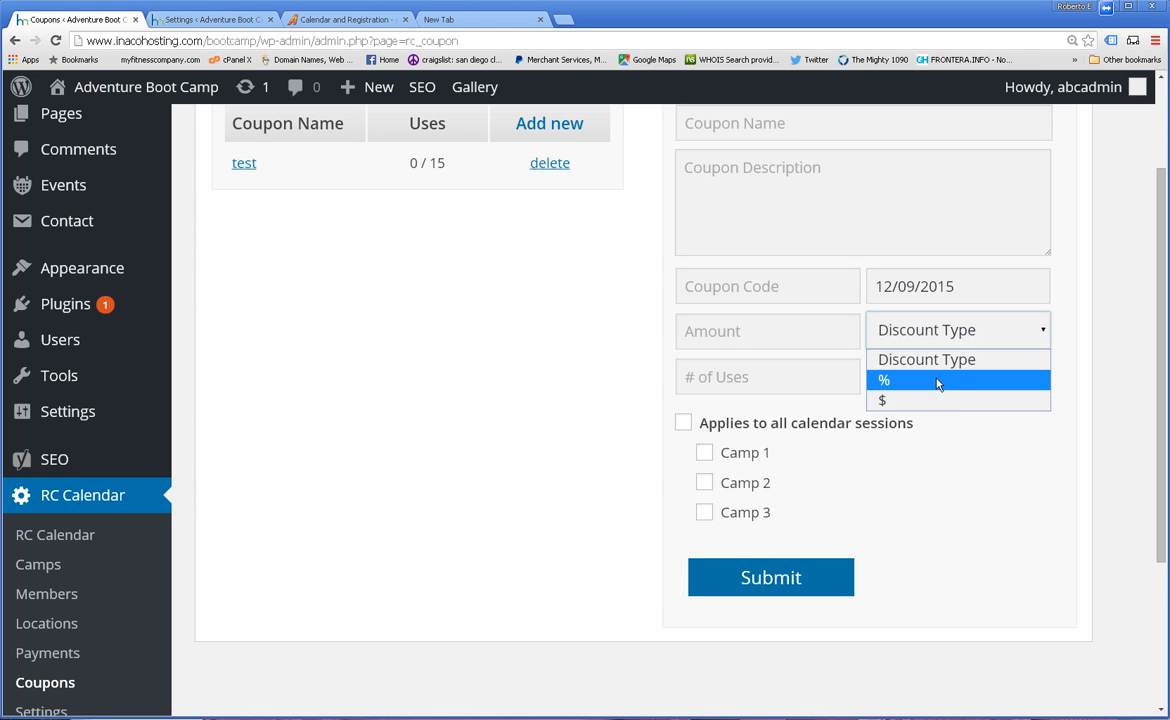
left_click(1021, 447)
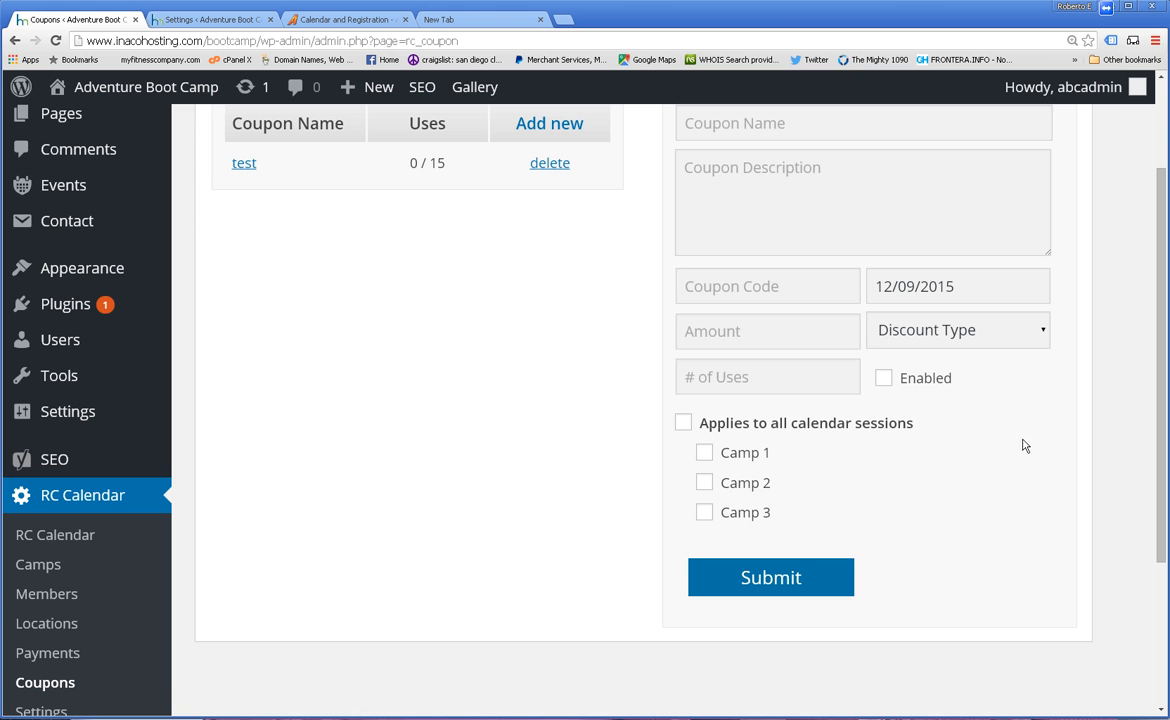
left_click(683, 425)
left_click(683, 424)
left_click(705, 483)
scroll(1029, 485, "up", 3)
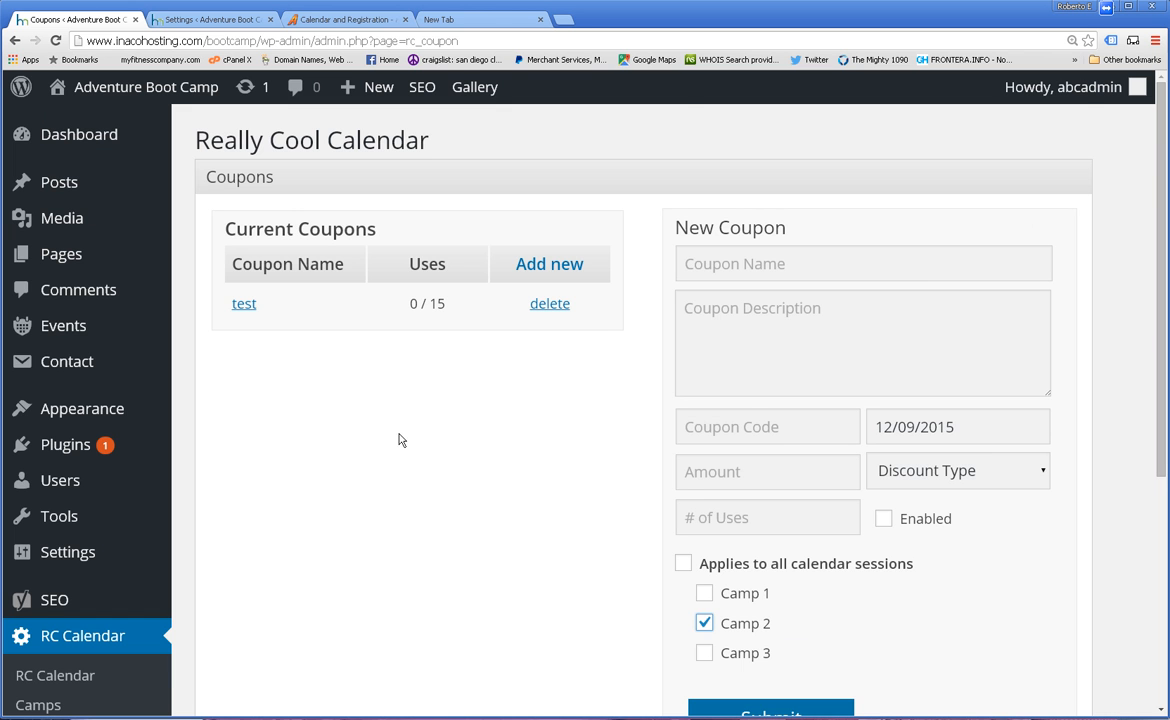
scroll(408, 430, "down", 2)
scroll(415, 410, "down", 2)
Return to the public Calendar and Registration page and look over the sign-up form and its camp and payment information.
left_click(330, 19)
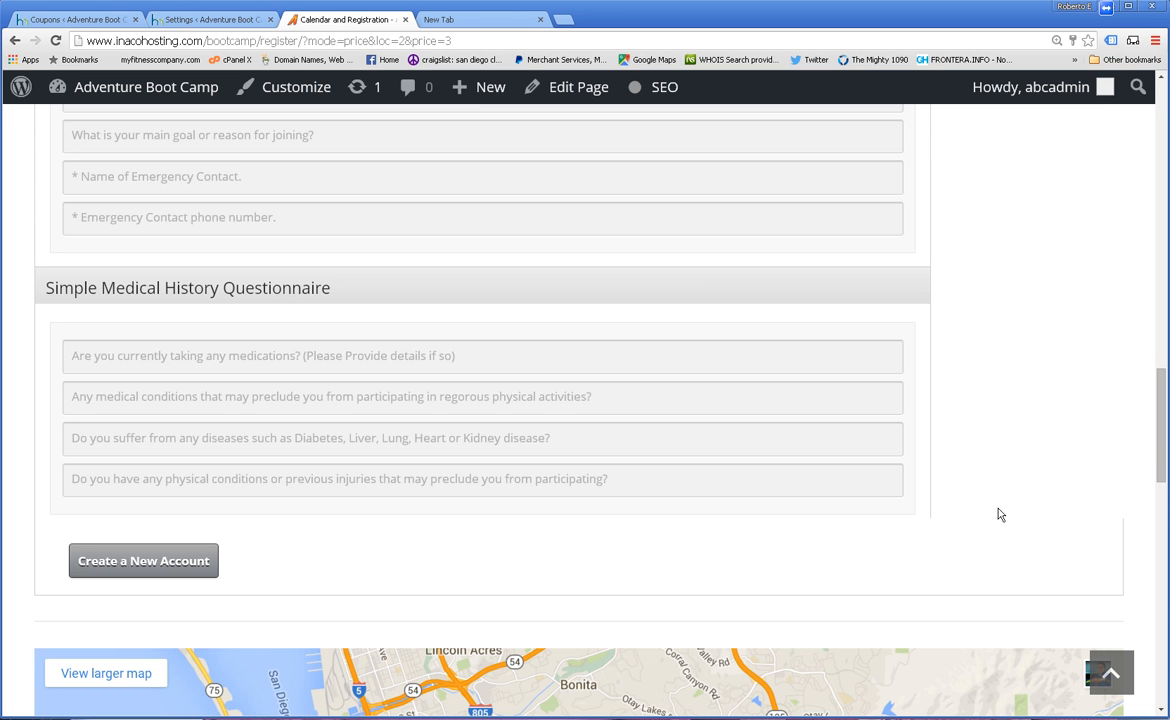
scroll(1000, 383, "up", 5)
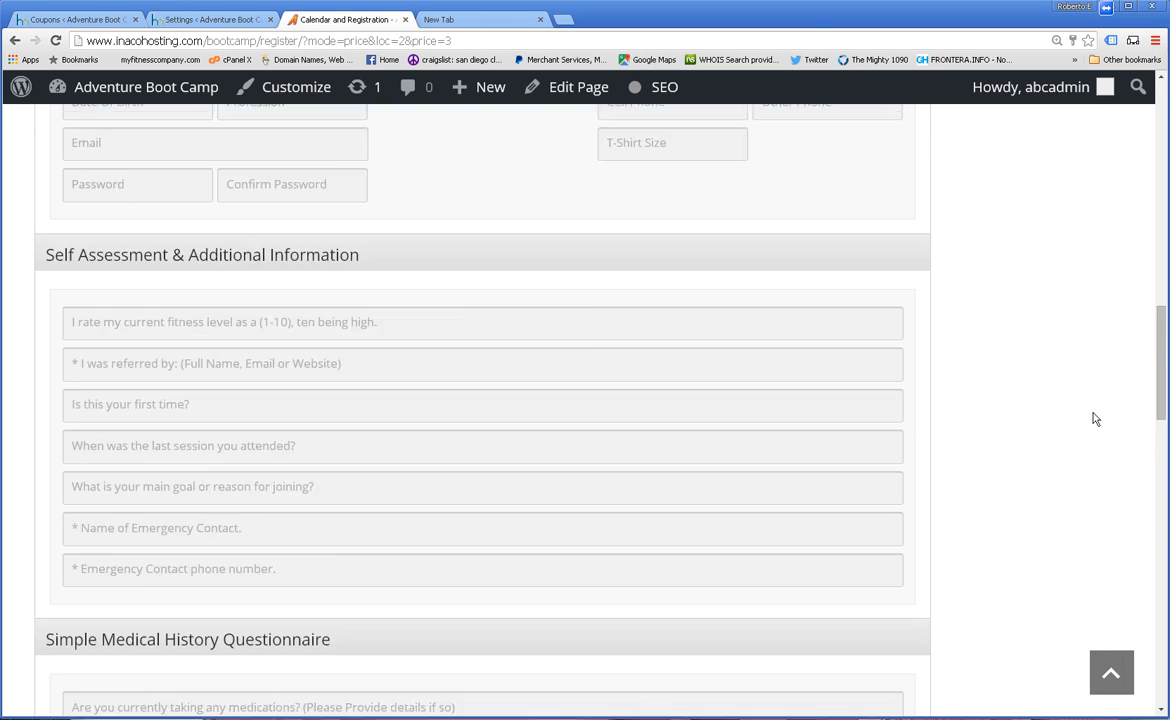
scroll(1094, 419, "up", 4)
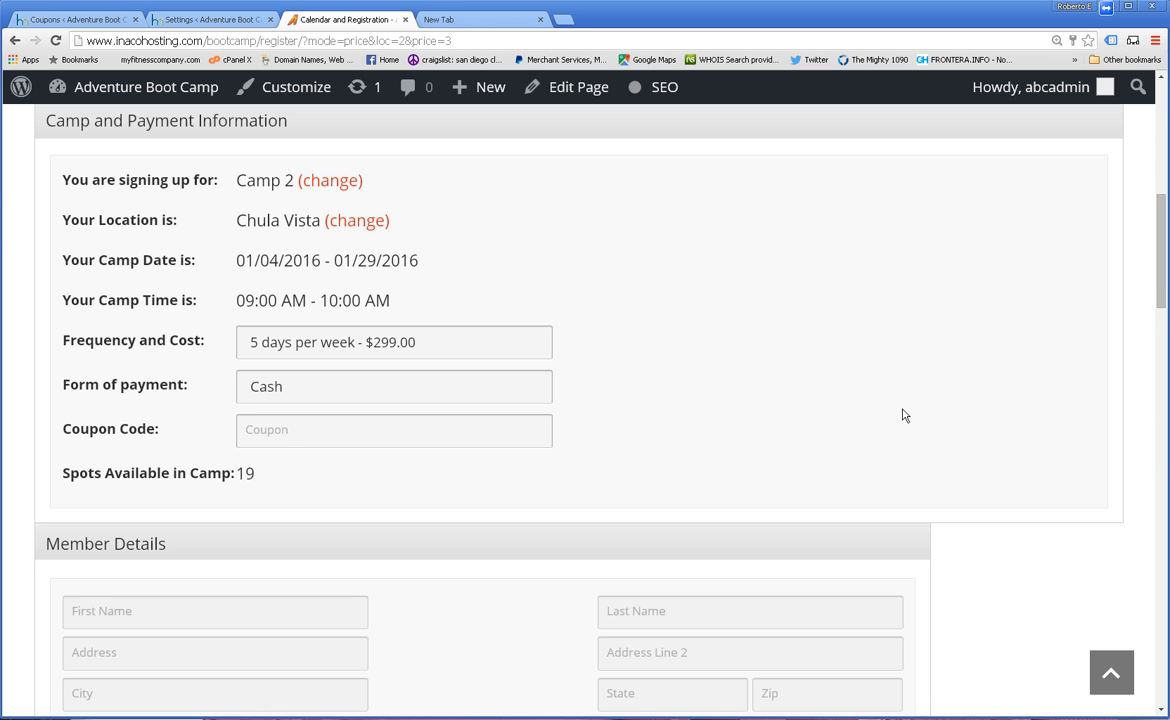
scroll(753, 356, "up", 5)
scroll(757, 407, "up", 1)
key("ctrl+minus")
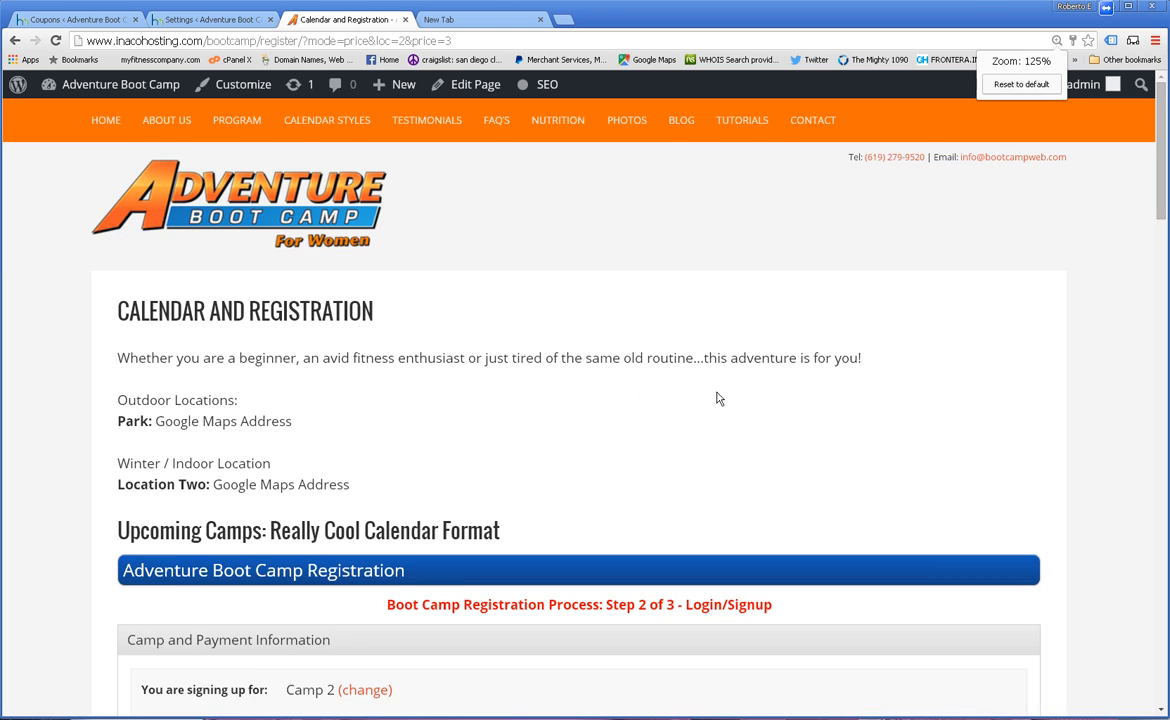
key("ctrl+minus")
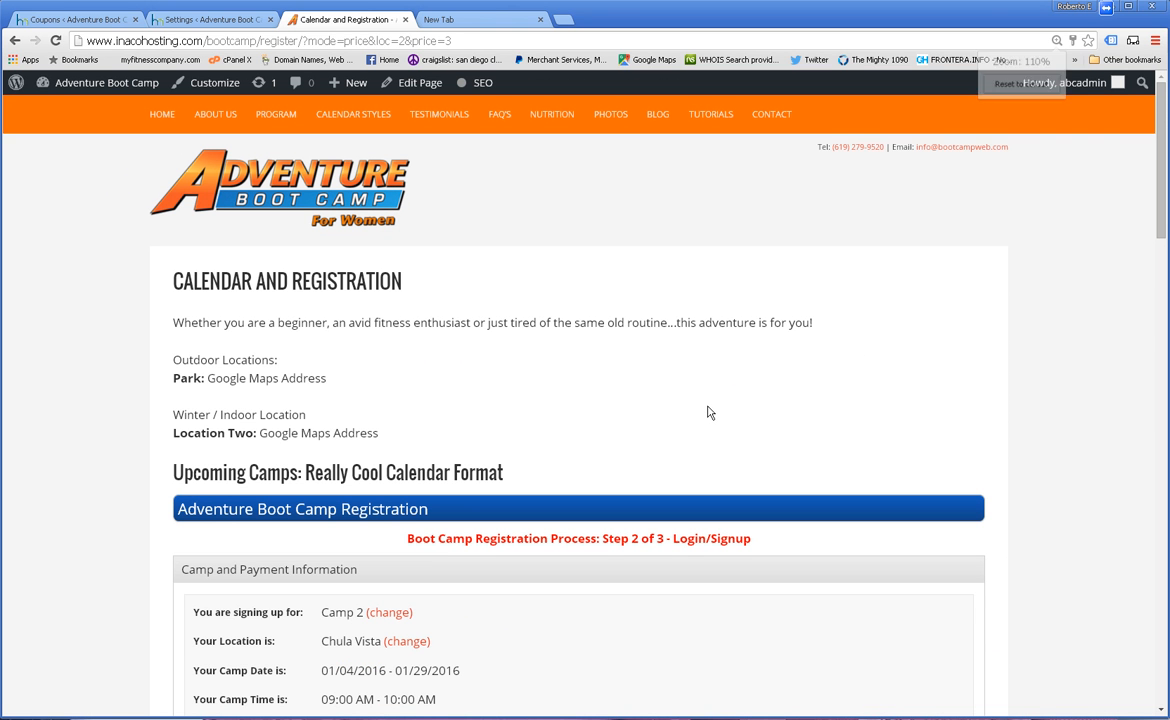